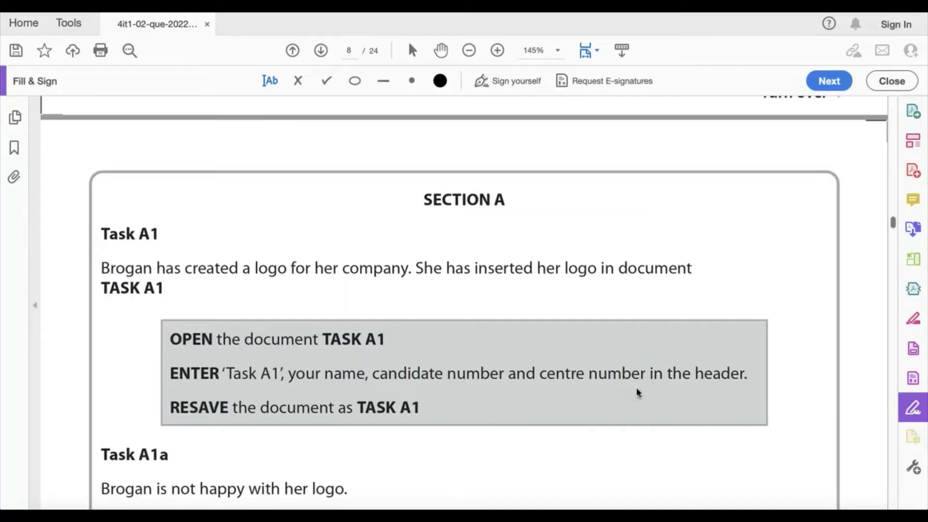
Scroll the exam PDF to Section A, page 8, so Tasks A1a and A1b show
{"action": "left_click_drag", "start_coordinate": [893, 223], "coordinate": [893, 225]}
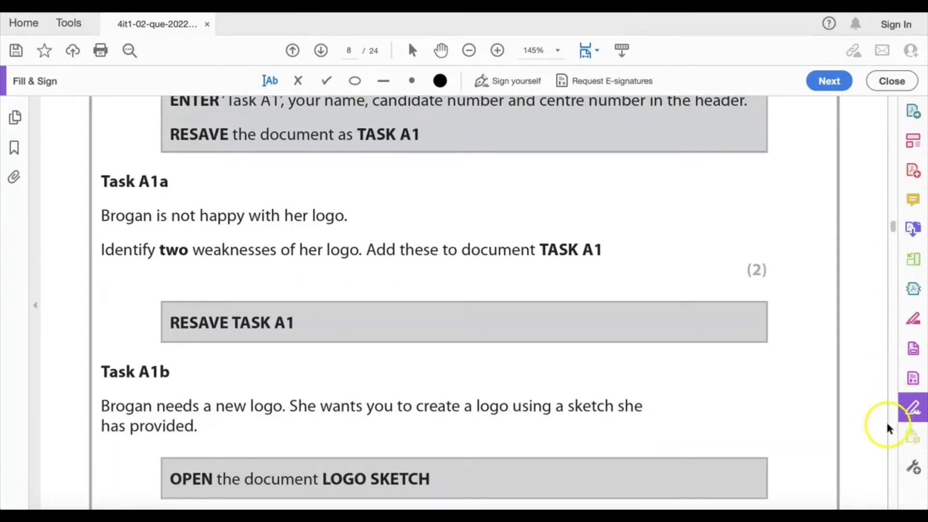
Add the header 'Details TASK A1' to the TASK A1 Word document, then return to the exam paper
{"action": "left_click", "coordinate": [75, 507]}
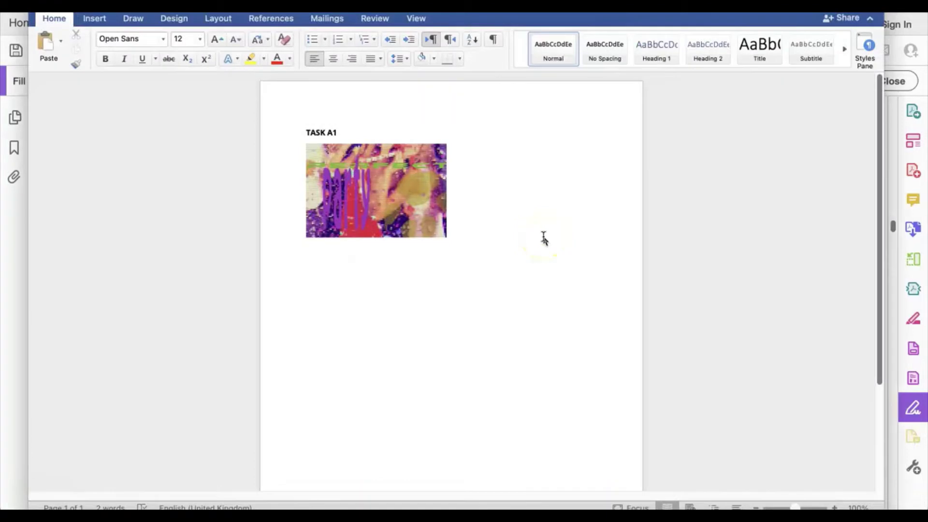
{"action": "left_click", "coordinate": [330, 100]}
{"action": "double_click", "coordinate": [330, 100]}
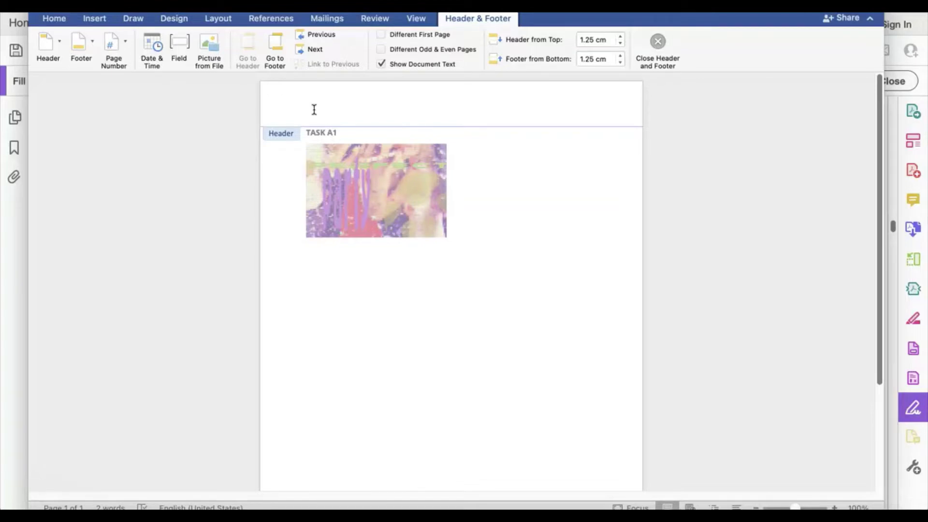
{"action": "type", "text": "Details TASK A1"}
{"action": "left_click", "coordinate": [666, 62]}
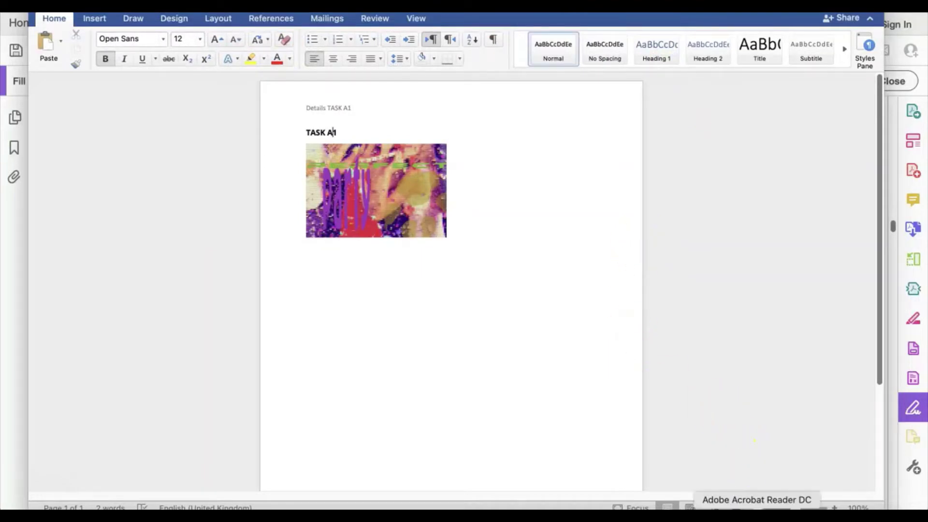
{"action": "left_click", "coordinate": [757, 507]}
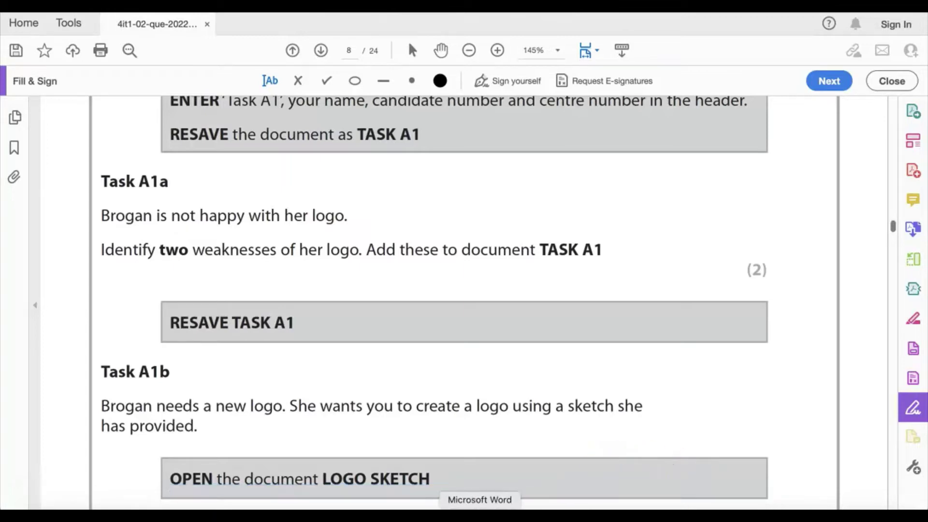
Add 'The image is very pixelated.' and 'The writing is not clear.' below the logo image
{"action": "left_click", "coordinate": [479, 512]}
{"action": "left_click", "coordinate": [343, 279]}
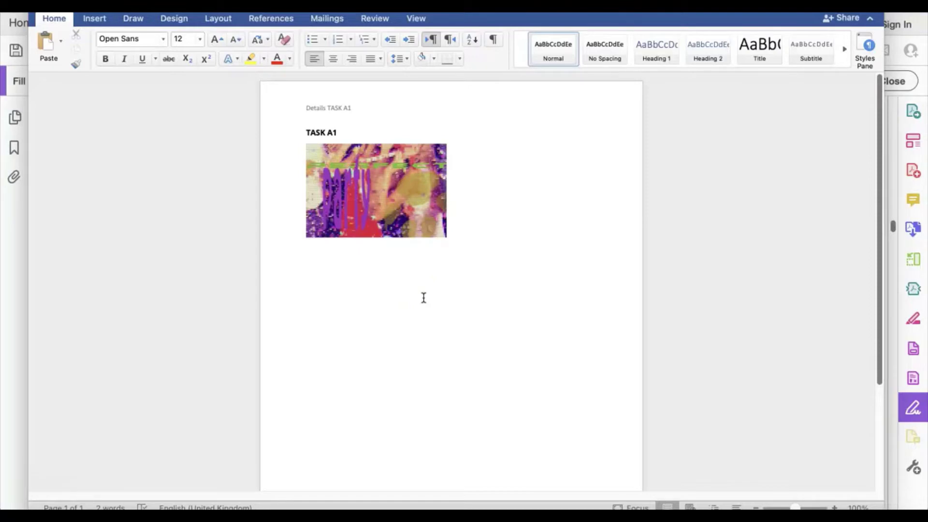
{"action": "scroll", "coordinate": [422, 296], "scroll_direction": "up", "scroll_amount": 5}
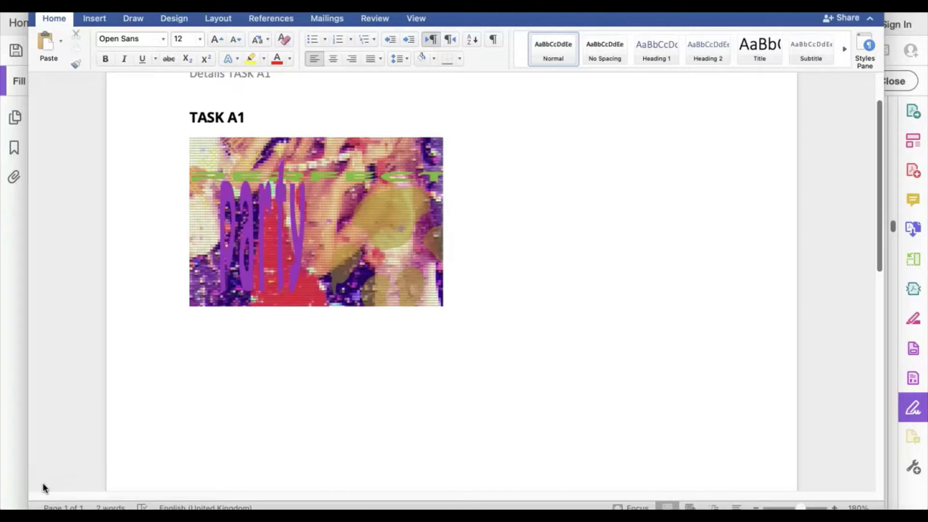
{"action": "type", "text": "The image is very pixelated."}
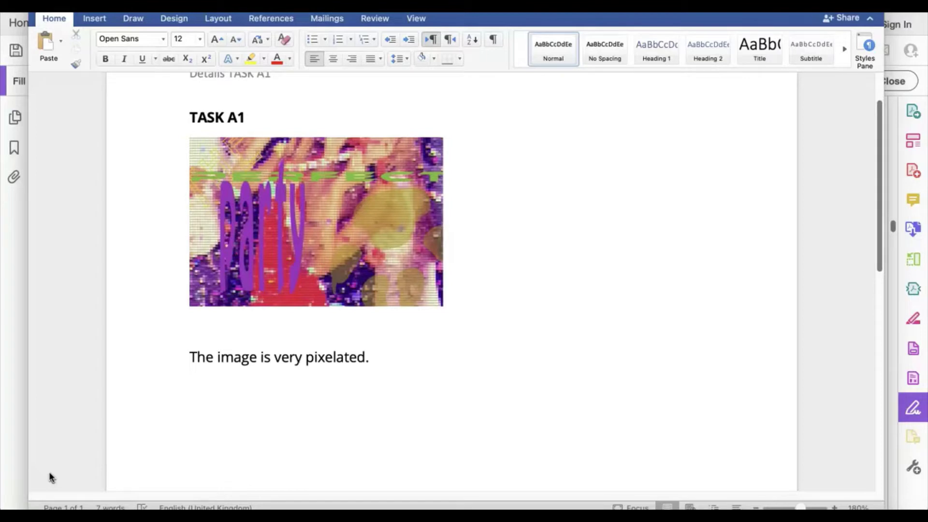
{"action": "left_click", "coordinate": [41, 481]}
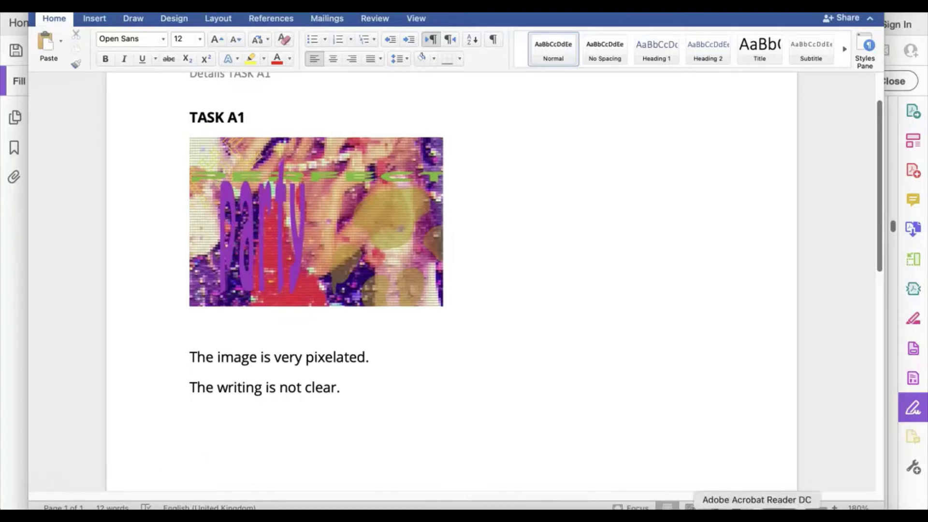
{"action": "left_click", "coordinate": [757, 513]}
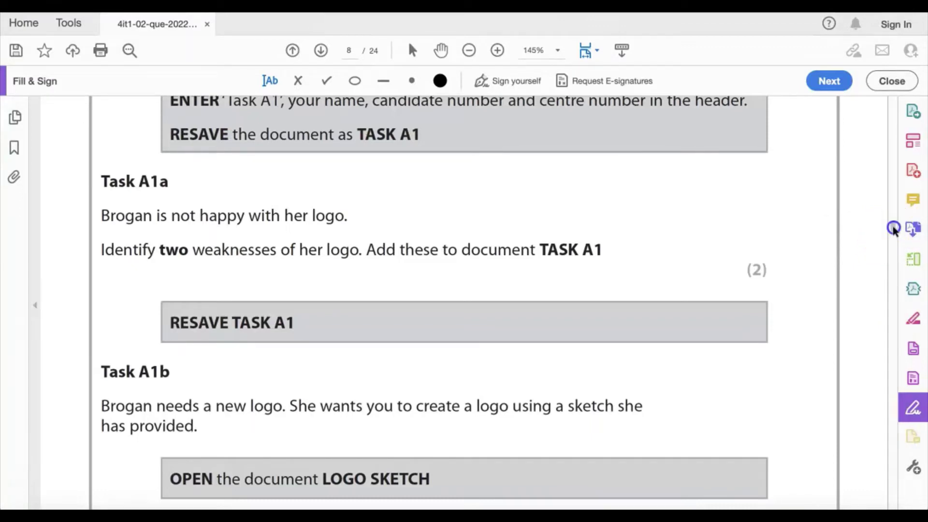
Scroll through the exam paper to read the Task A1b logo requirements
{"action": "scroll", "coordinate": [892, 230], "scroll_direction": "down", "scroll_amount": 5}
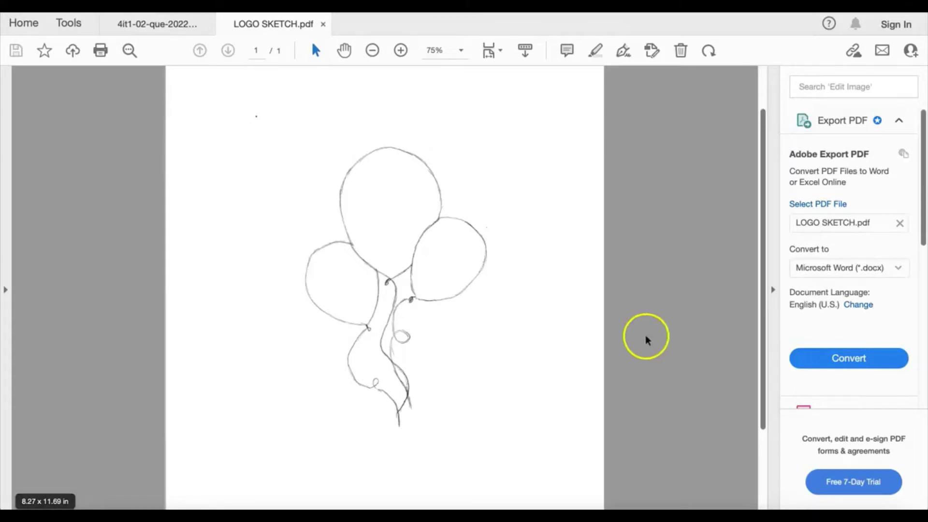
{"action": "mouse_move", "coordinate": [764, 341]}
{"action": "left_mouse_down"}
{"action": "mouse_move", "coordinate": [758, 433]}
{"action": "mouse_move", "coordinate": [772, 203]}
{"action": "left_mouse_up"}
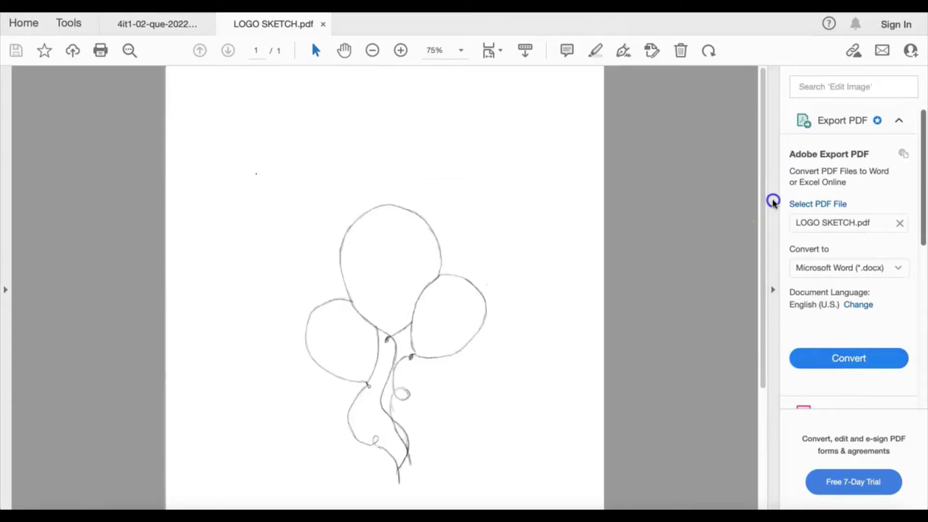
{"action": "left_click", "coordinate": [182, 25]}
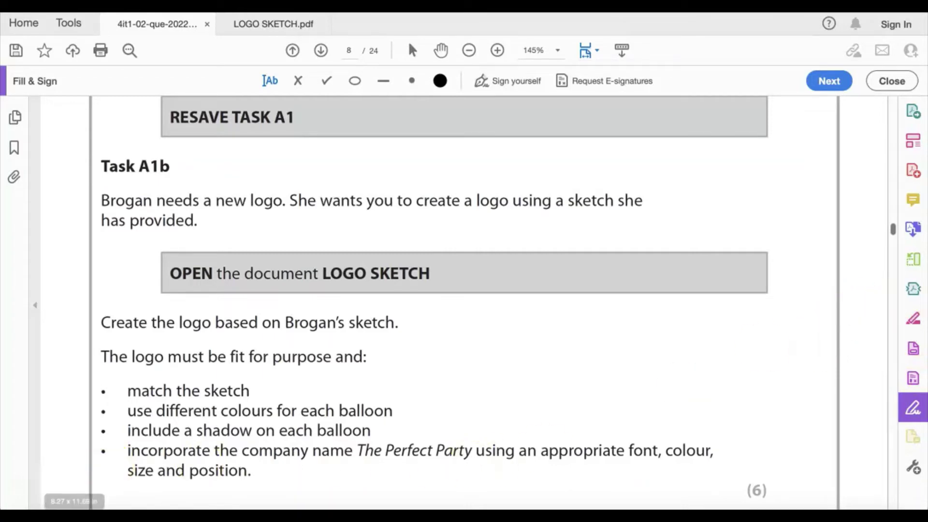
{"action": "scroll", "coordinate": [615, 447], "scroll_direction": "down", "scroll_amount": 2}
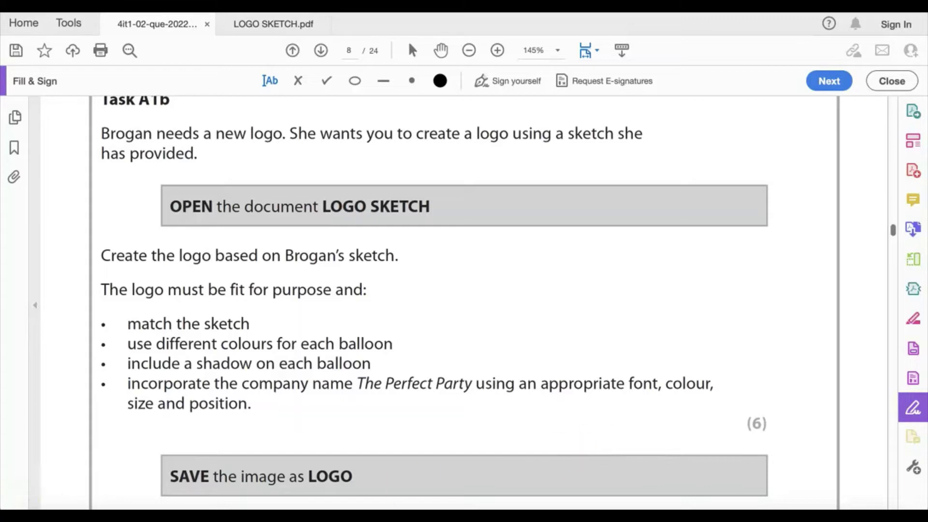
Bring up the LOGO SKETCH.pdf tab showing the three-balloon pencil sketch
{"action": "left_click", "coordinate": [45, 479]}
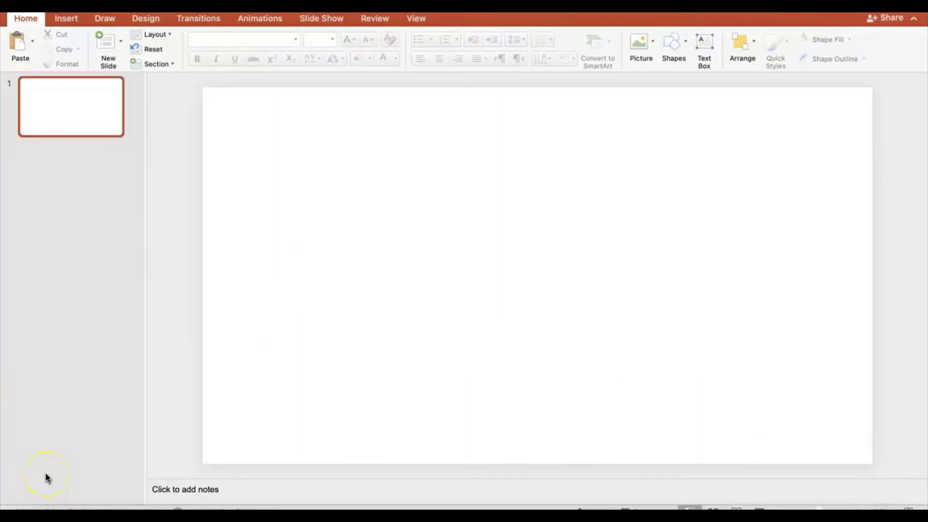
{"action": "left_click", "coordinate": [684, 487]}
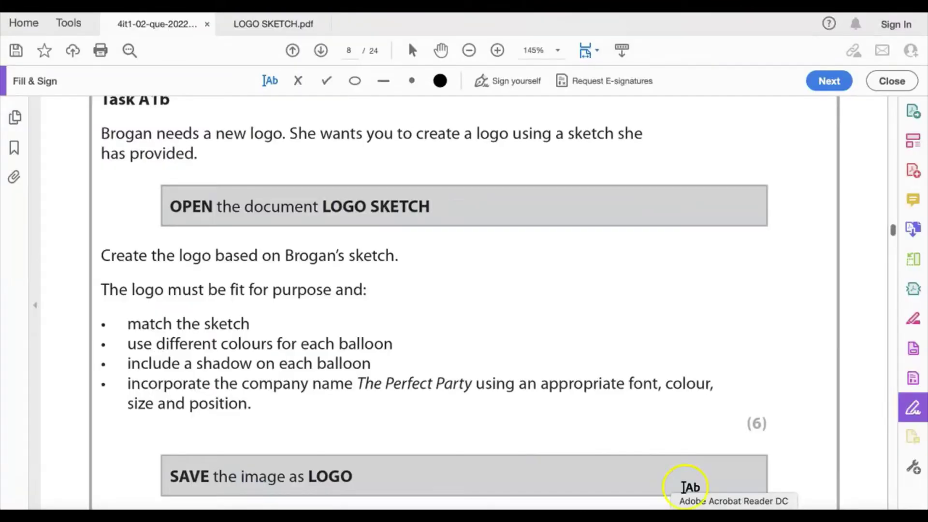
{"action": "left_click", "coordinate": [281, 29]}
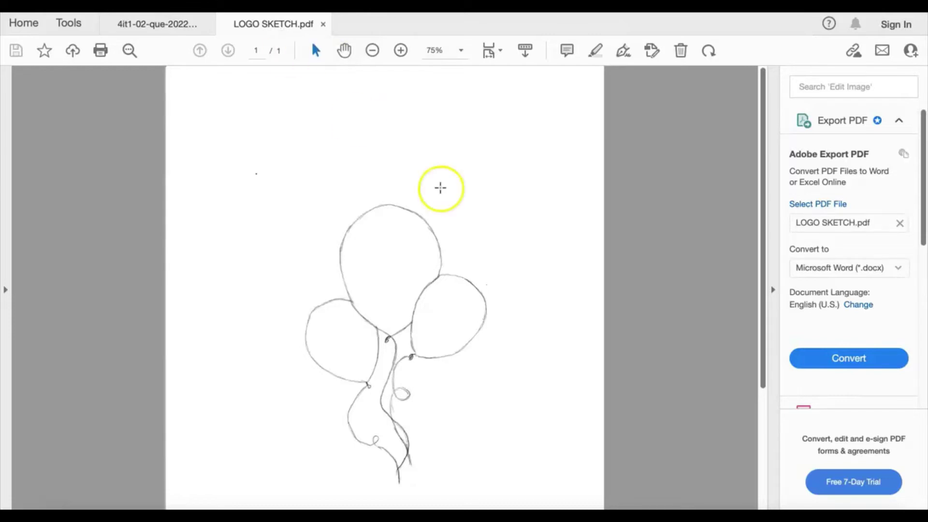
Draw a Teardrop shape on the blank slide and rotate it to about 104 degrees
{"action": "left_click", "coordinate": [790, 513]}
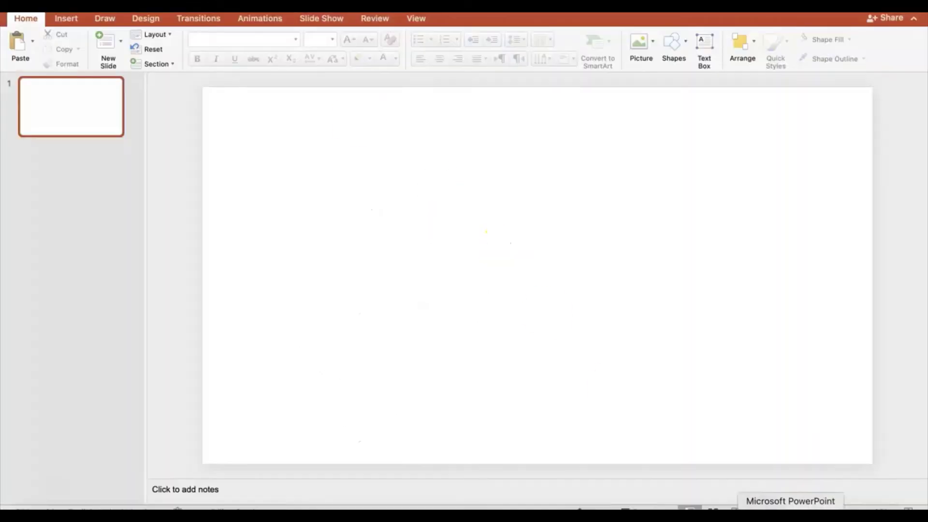
{"action": "left_click", "coordinate": [77, 21]}
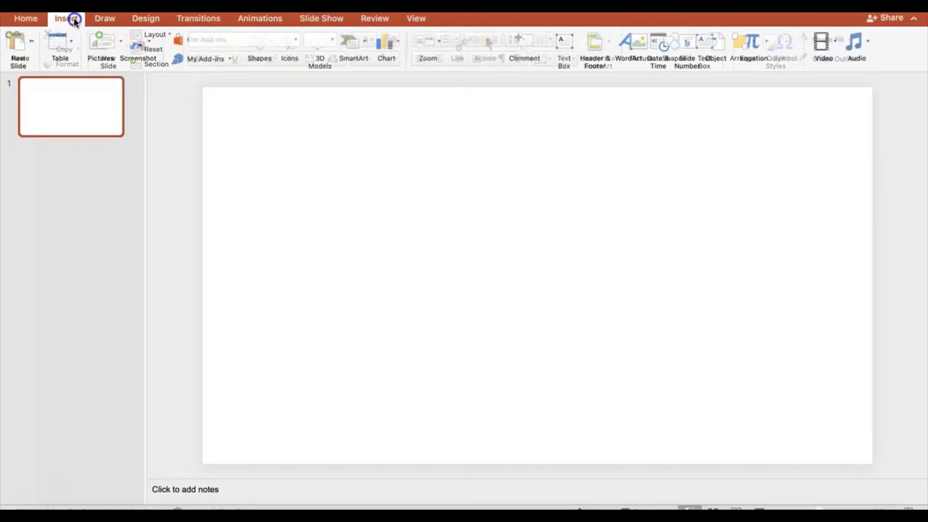
{"action": "left_click", "coordinate": [261, 53]}
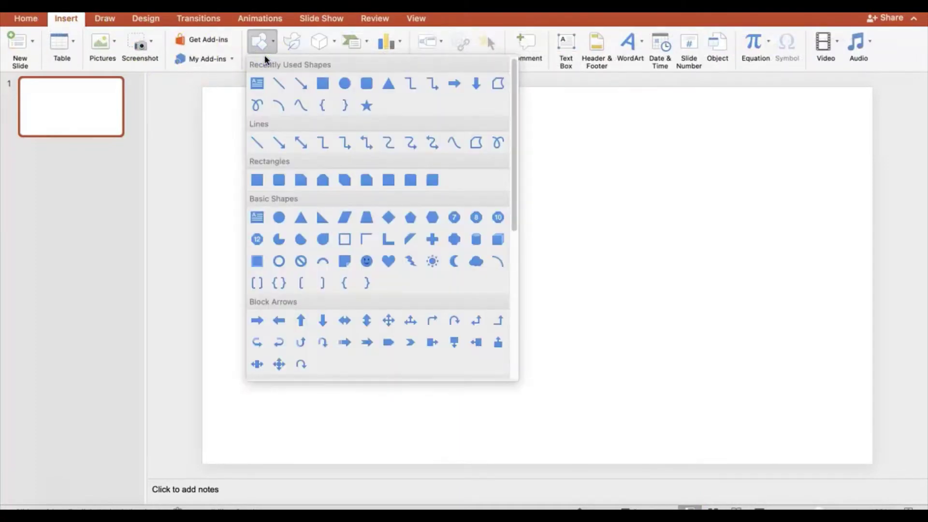
{"action": "left_click", "coordinate": [324, 237]}
{"action": "left_click_drag", "start_coordinate": [331, 164], "coordinate": [509, 323]}
{"action": "left_click_drag", "start_coordinate": [419, 148], "coordinate": [388, 242]}
{"action": "left_click", "coordinate": [93, 458]}
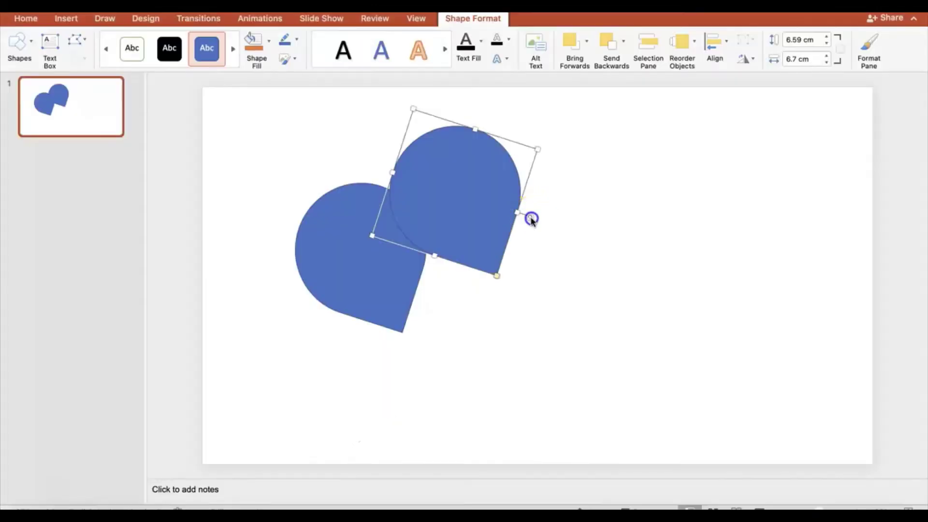
Turn the middle teardrop to point down, resize it to 9.4 x 9.3 cm, and move it up-left
{"action": "left_click_drag", "start_coordinate": [530, 215], "coordinate": [496, 236]}
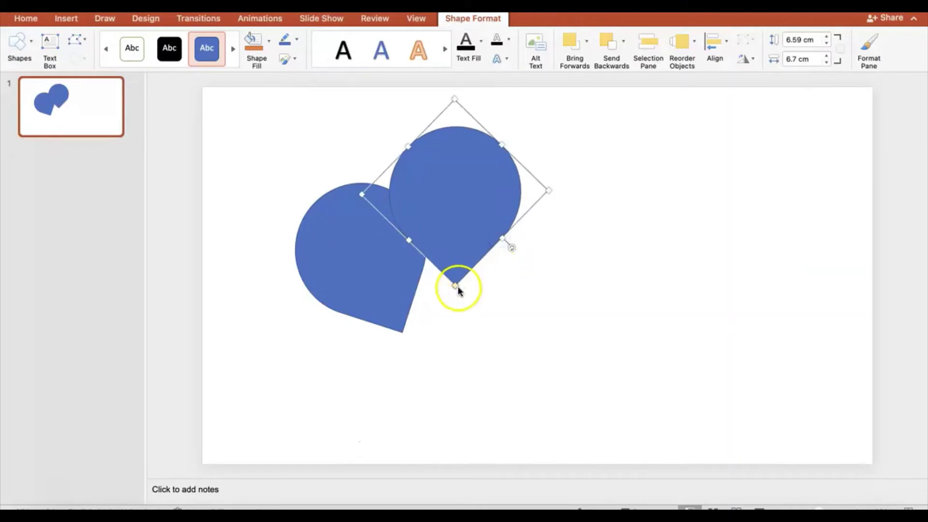
{"action": "left_click_drag", "start_coordinate": [500, 238], "coordinate": [537, 279]}
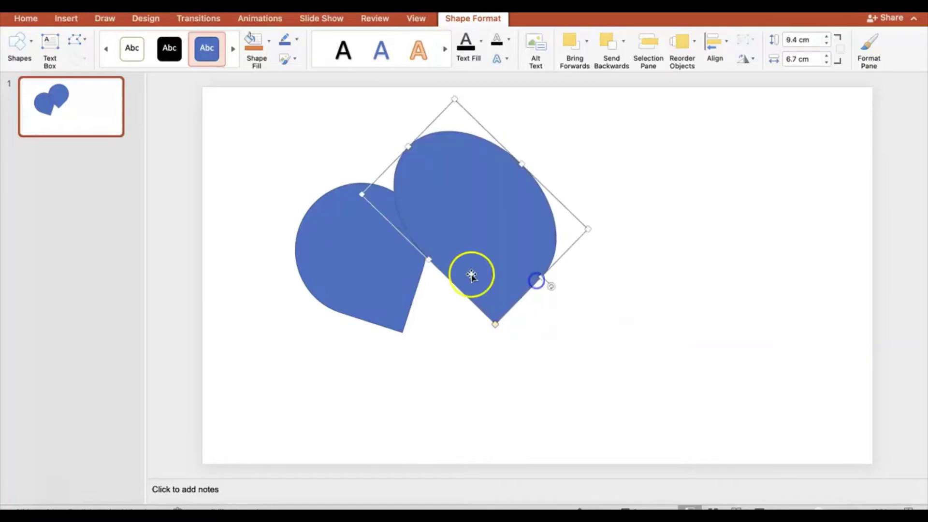
{"action": "left_click", "coordinate": [428, 260]}
{"action": "left_click_drag", "start_coordinate": [429, 260], "coordinate": [387, 292]}
{"action": "left_click_drag", "start_coordinate": [441, 269], "coordinate": [428, 241]}
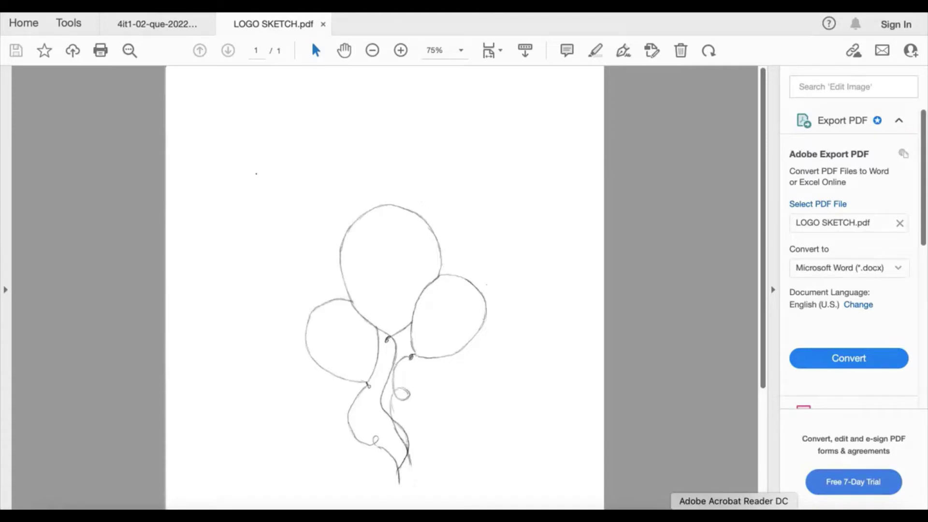
Paste another teardrop and tilt it to form the right balloon
{"action": "left_click", "coordinate": [795, 507]}
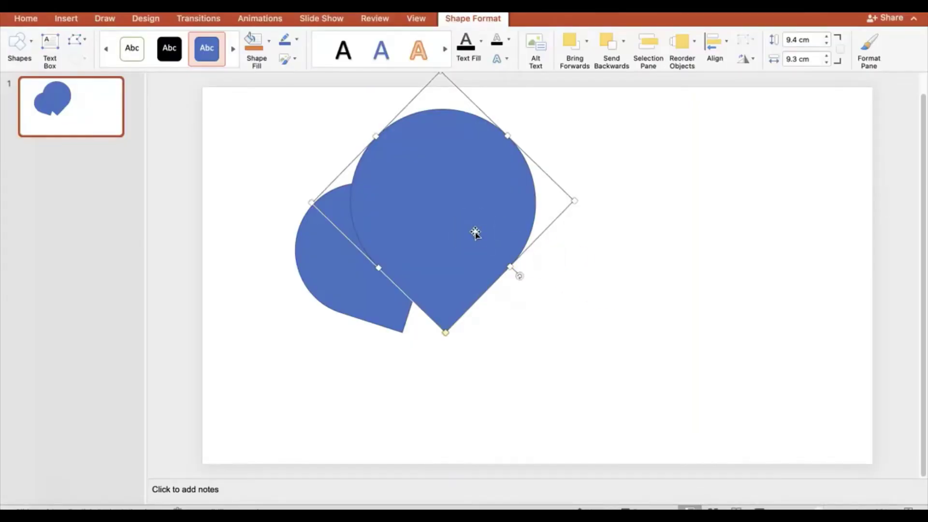
{"action": "key", "text": "super+v"}
{"action": "left_click_drag", "start_coordinate": [524, 239], "coordinate": [492, 264]}
{"action": "left_click", "coordinate": [524, 212]}
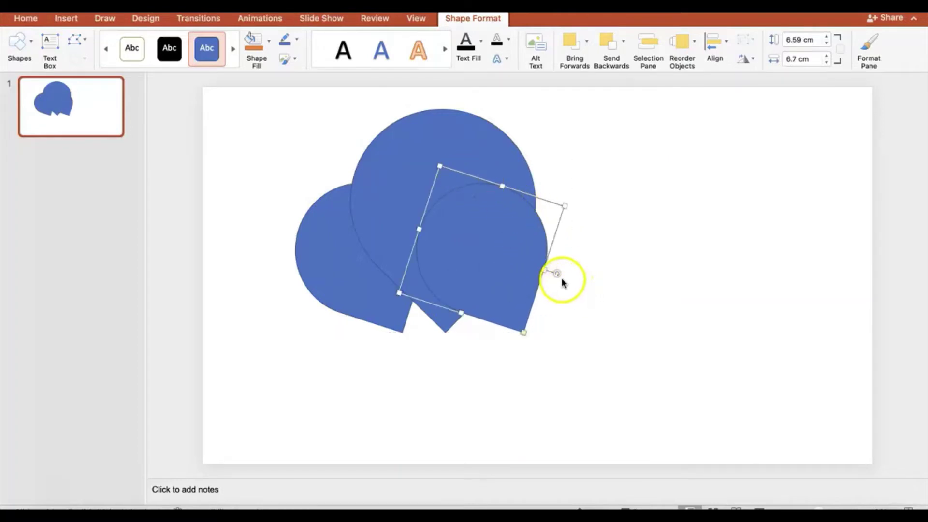
{"action": "left_click_drag", "start_coordinate": [558, 272], "coordinate": [536, 270]}
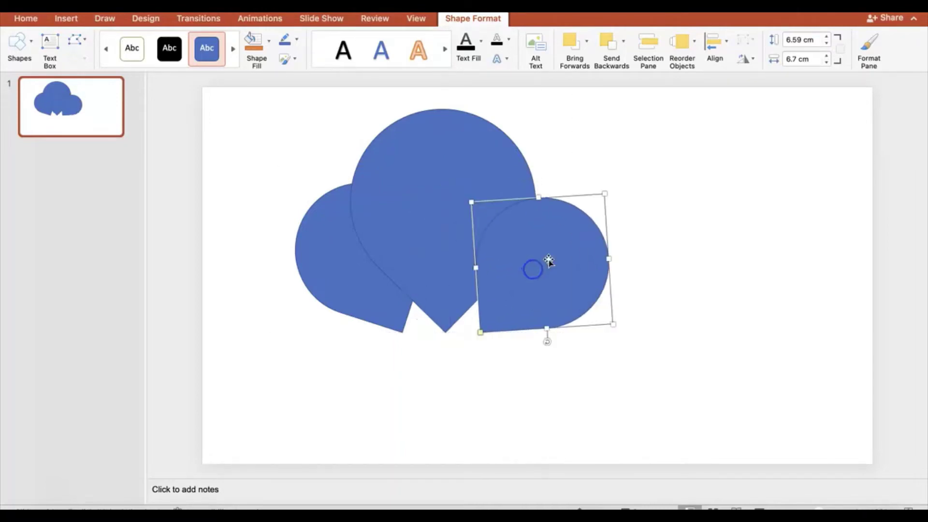
Compare with the sketch, moving the right teardrop up-right and the left one down
{"action": "left_click", "coordinate": [652, 246]}
{"action": "left_click", "coordinate": [551, 419]}
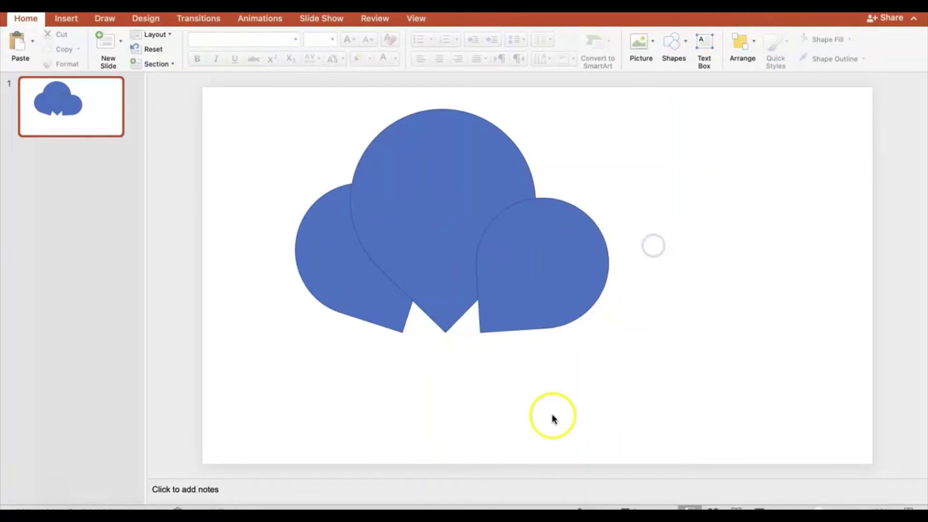
{"action": "left_click", "coordinate": [733, 513]}
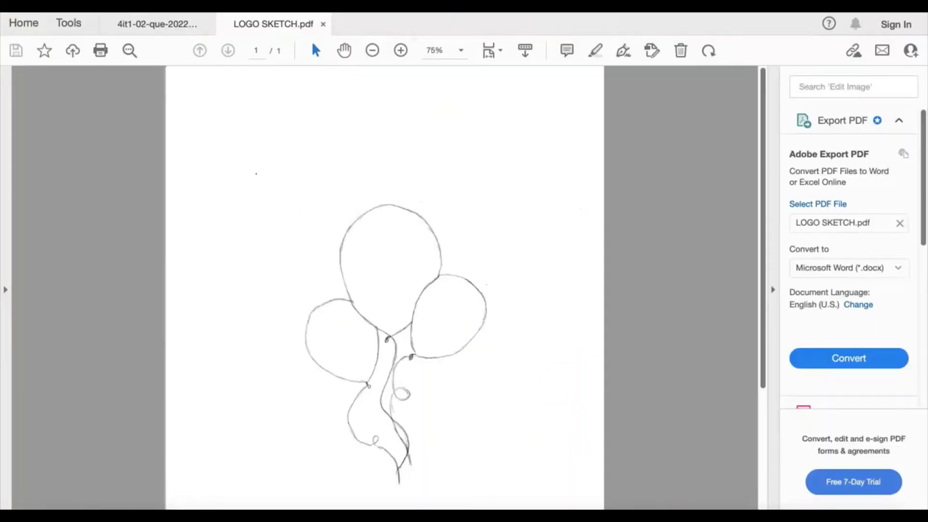
{"action": "left_click", "coordinate": [791, 513]}
{"action": "left_click_drag", "start_coordinate": [517, 296], "coordinate": [529, 276]}
{"action": "left_click_drag", "start_coordinate": [375, 297], "coordinate": [375, 317]}
Fill the left teardrop orange and remove its outline
{"action": "left_click", "coordinate": [442, 194]}
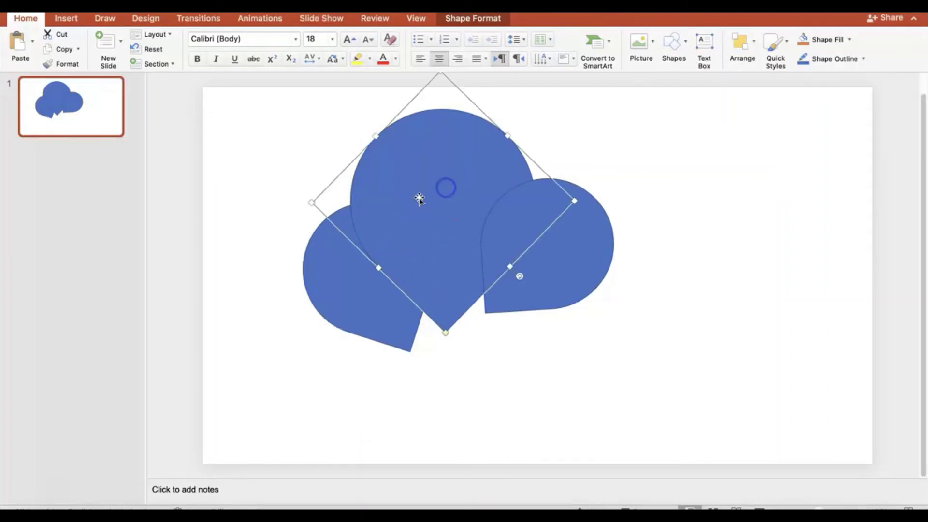
{"action": "left_click", "coordinate": [341, 269]}
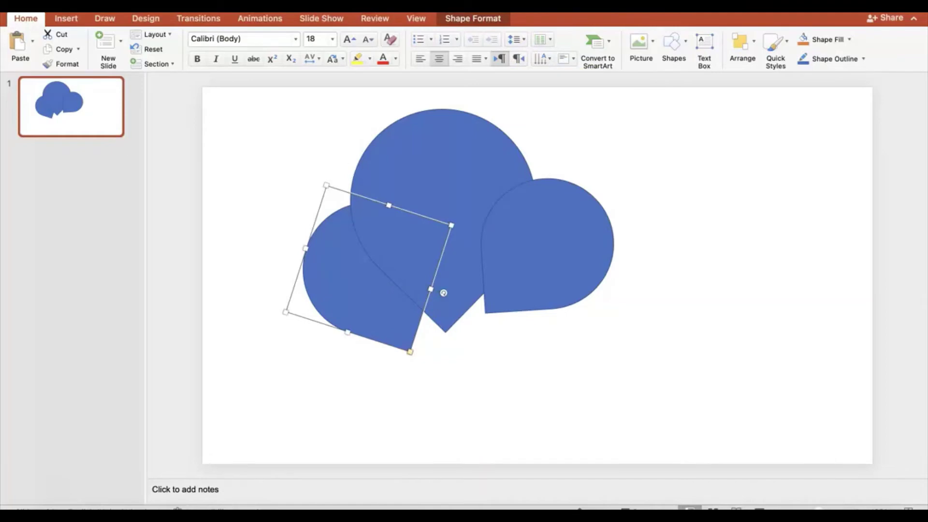
{"action": "left_click", "coordinate": [472, 18]}
{"action": "left_click", "coordinate": [253, 42]}
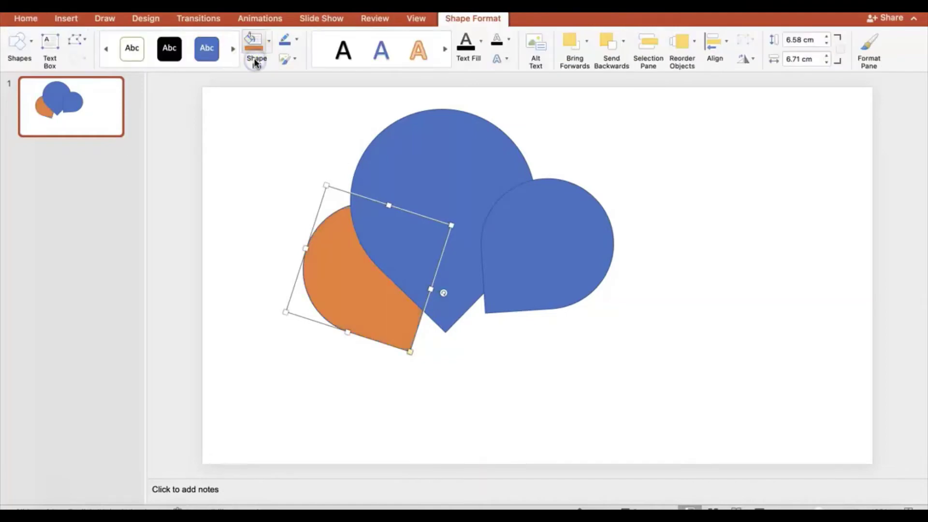
{"action": "left_click", "coordinate": [297, 45]}
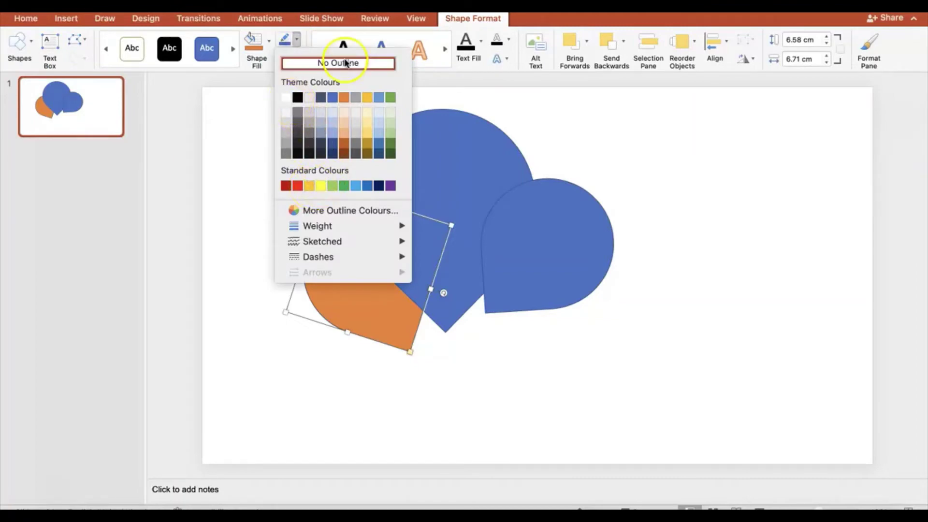
{"action": "left_click", "coordinate": [345, 63]}
Fill the large middle teardrop red and remove its outline
{"action": "left_click", "coordinate": [455, 168]}
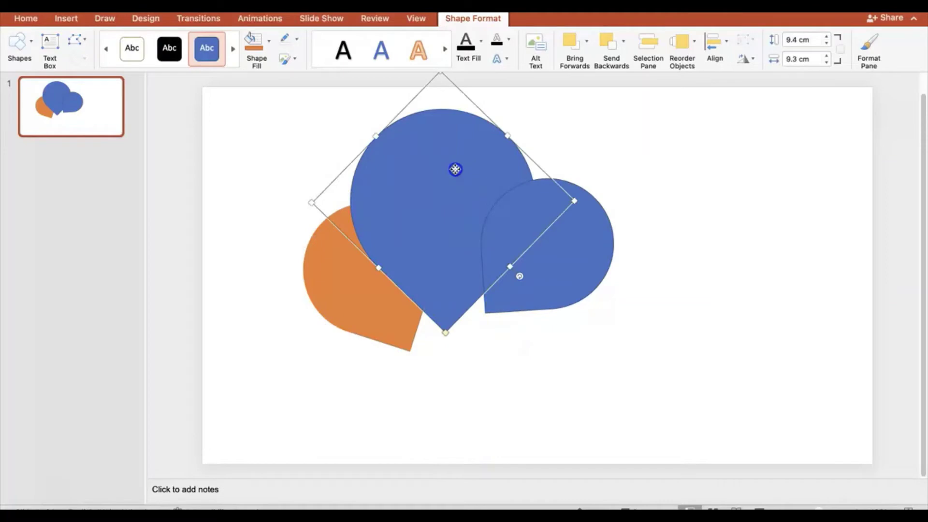
{"action": "left_click", "coordinate": [269, 47]}
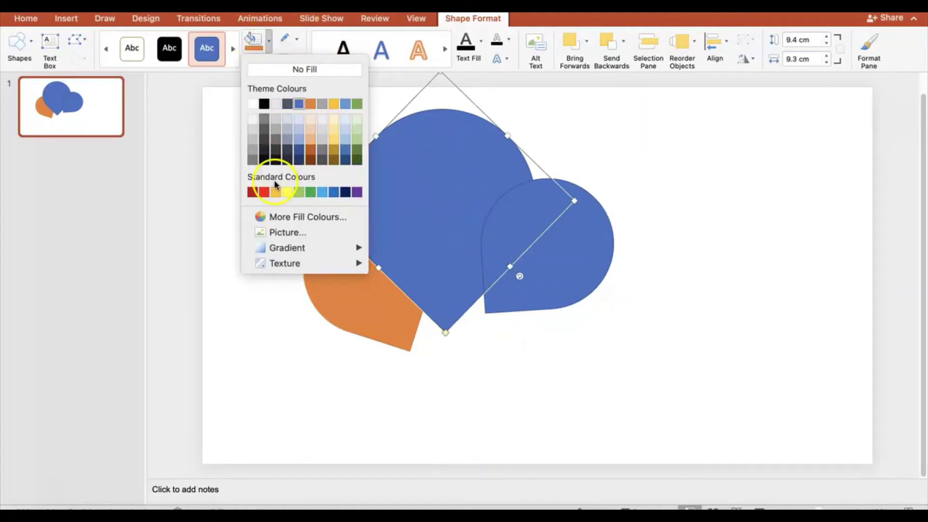
{"action": "left_click", "coordinate": [264, 192]}
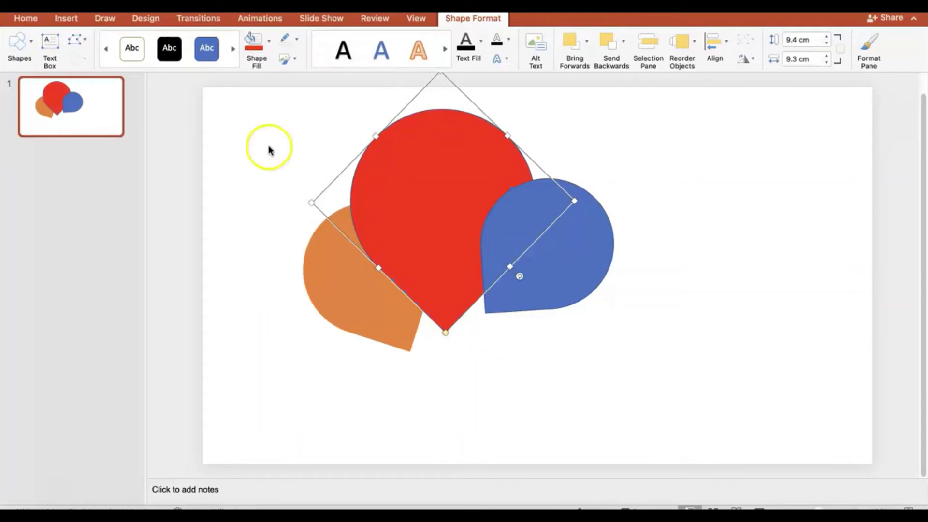
{"action": "left_click", "coordinate": [296, 38]}
{"action": "left_click", "coordinate": [321, 62]}
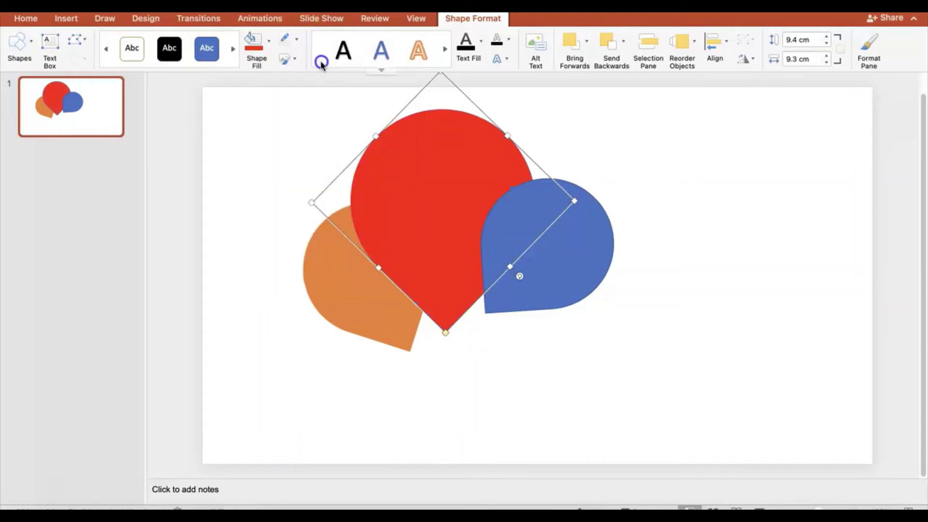
Fill the small teardrop light green, remove its outline, and move it slightly lower
{"action": "left_click", "coordinate": [557, 251]}
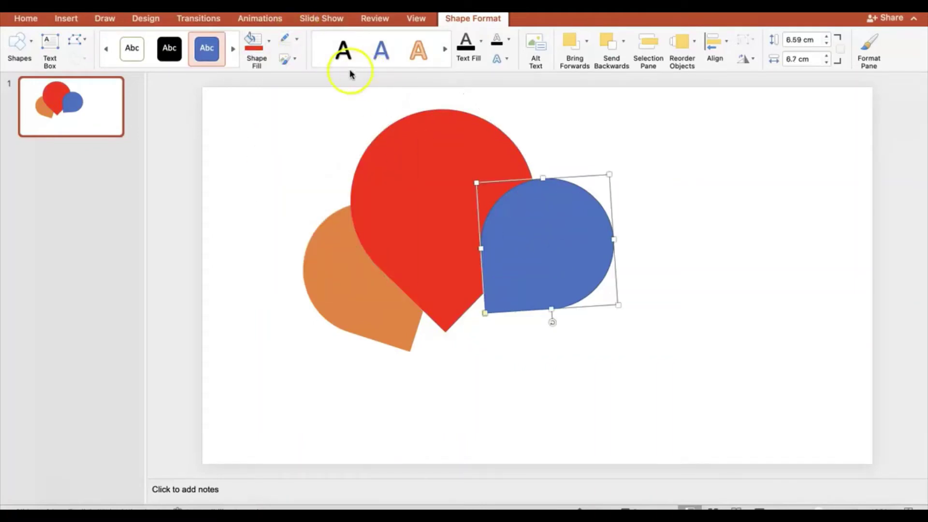
{"action": "left_click", "coordinate": [269, 41]}
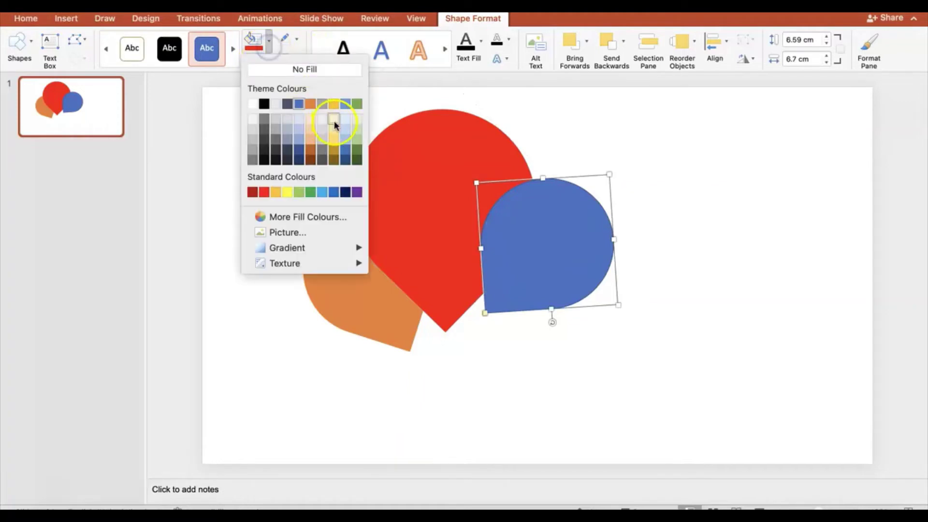
{"action": "left_click", "coordinate": [299, 192]}
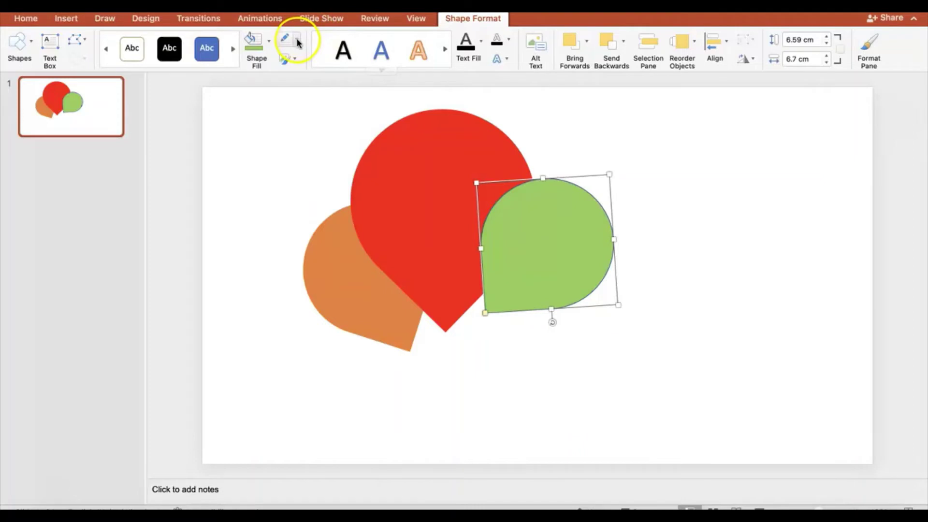
{"action": "left_click", "coordinate": [298, 39]}
{"action": "left_click", "coordinate": [293, 63]}
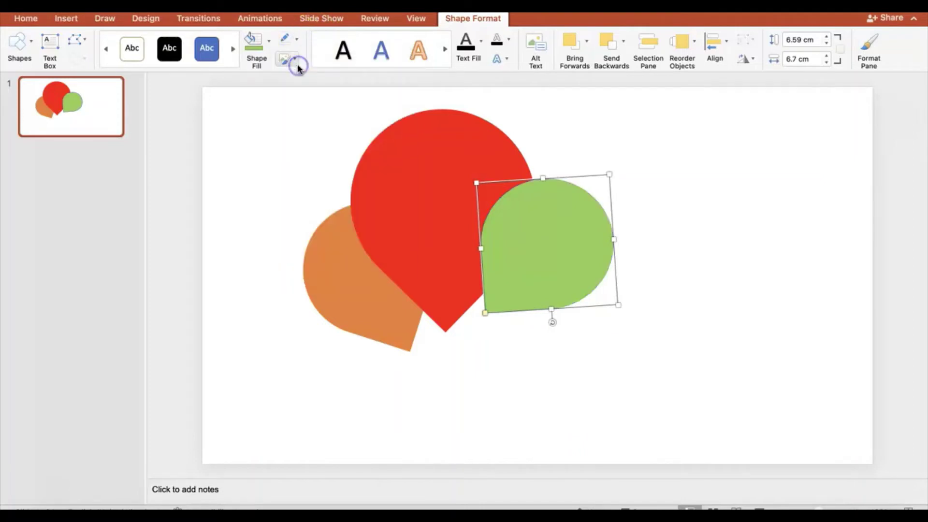
{"action": "left_click", "coordinate": [708, 342]}
{"action": "left_click_drag", "start_coordinate": [546, 255], "coordinate": [549, 265]}
{"action": "left_click", "coordinate": [606, 348]}
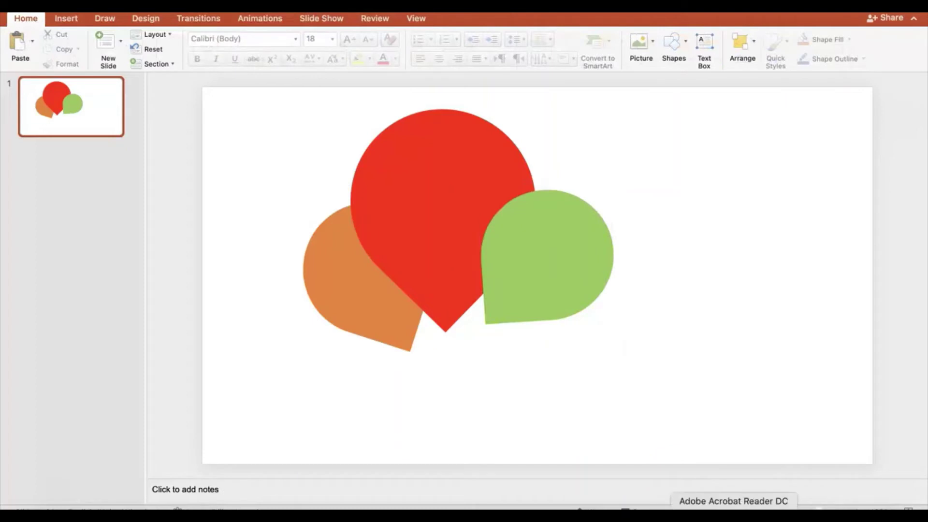
With the black pen, draw strings hanging from the orange, red and green balloon tips
{"action": "left_click", "coordinate": [733, 515]}
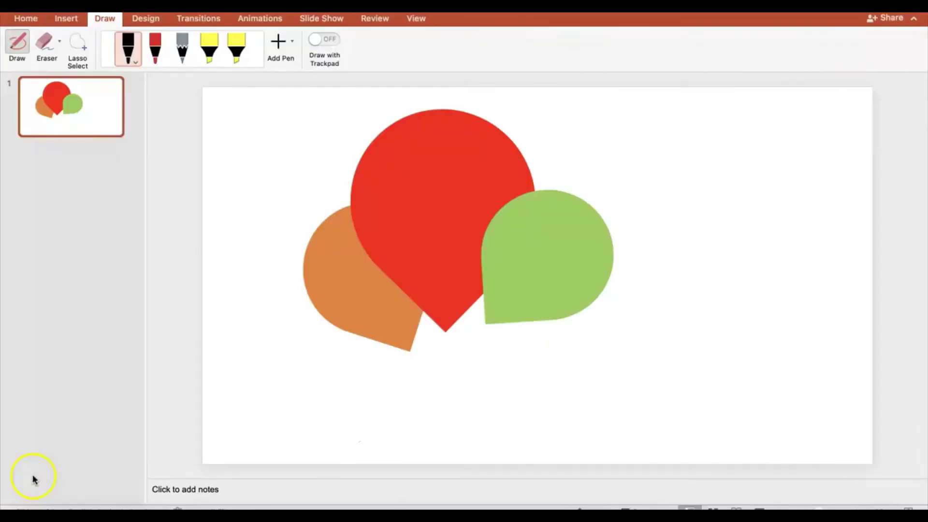
{"action": "left_click", "coordinate": [23, 51]}
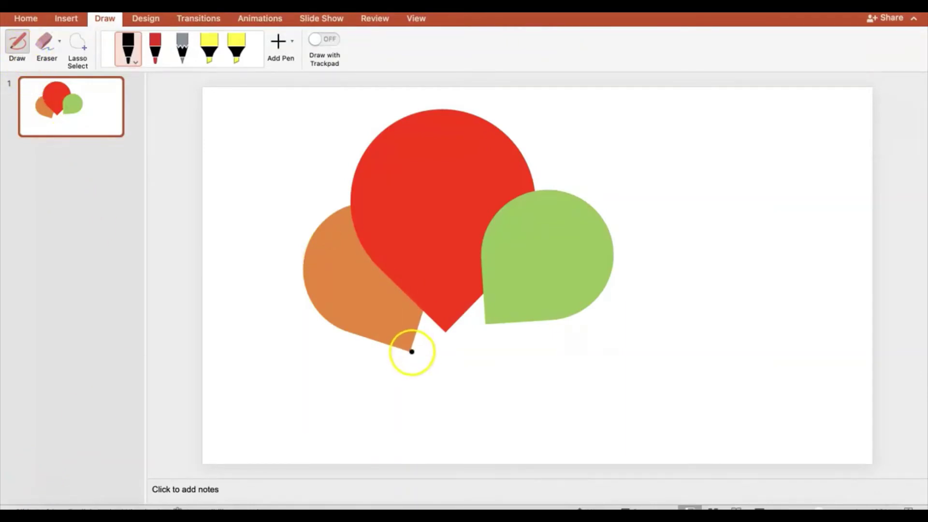
{"action": "left_click", "coordinate": [733, 517]}
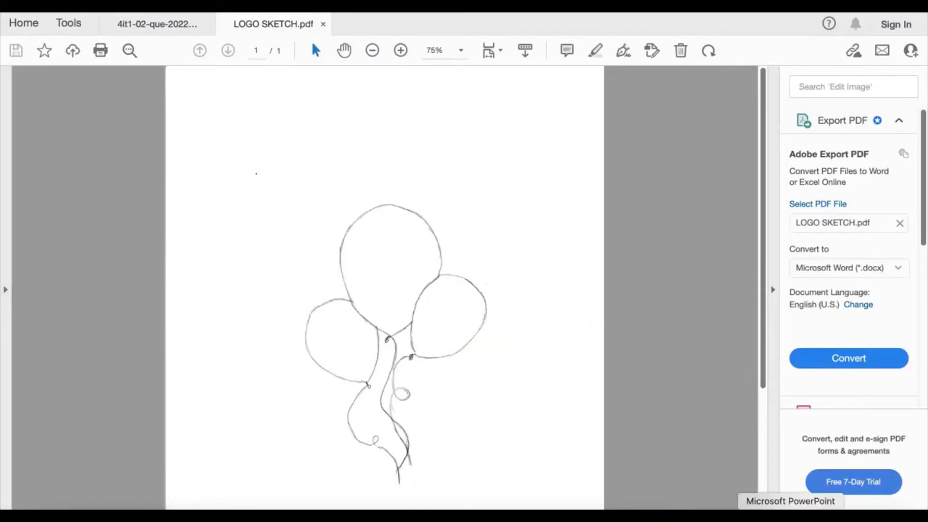
{"action": "left_click", "coordinate": [790, 516]}
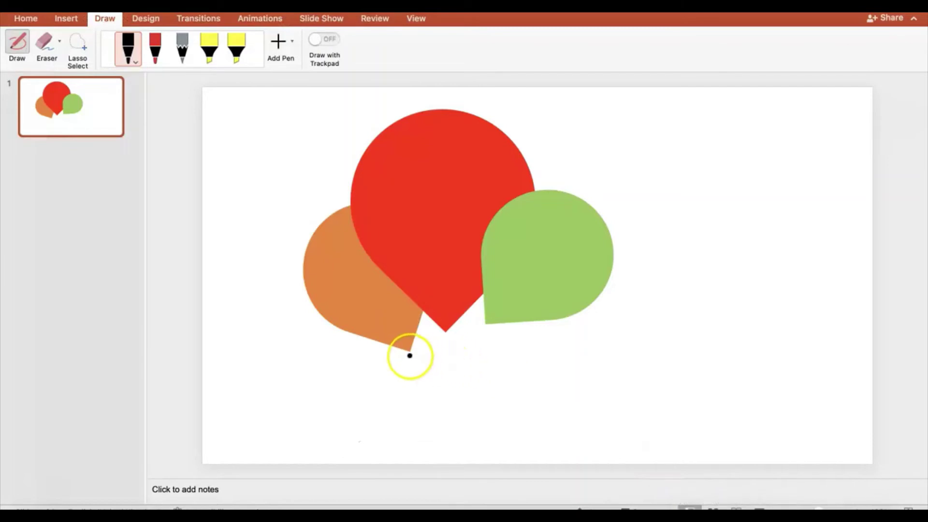
{"action": "left_click", "coordinate": [414, 355]}
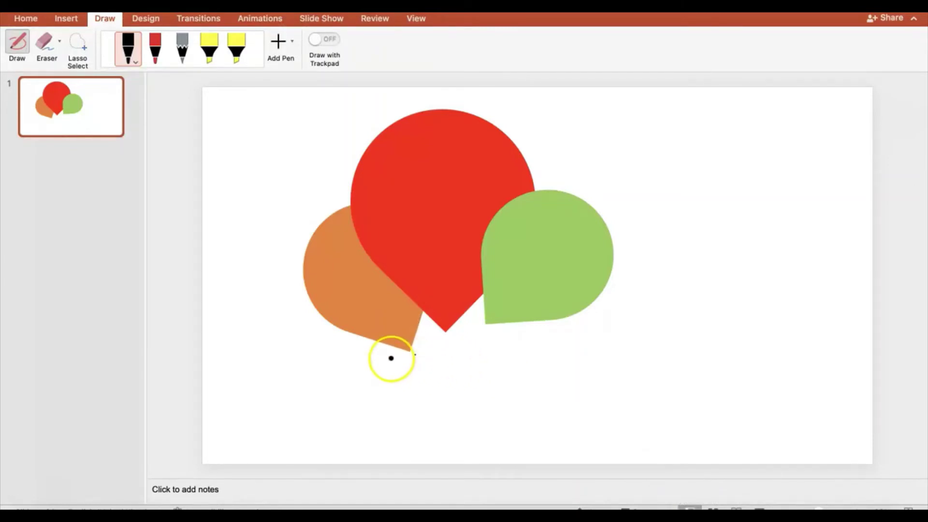
{"action": "left_click_drag", "start_coordinate": [410, 354], "coordinate": [496, 429]}
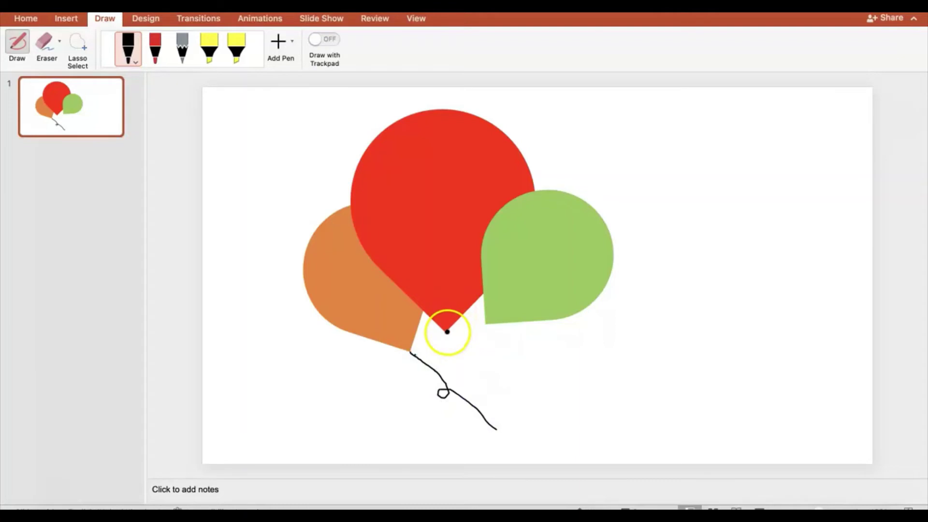
{"action": "mouse_move", "coordinate": [447, 333]}
{"action": "left_mouse_down"}
{"action": "mouse_move", "coordinate": [452, 405]}
{"action": "mouse_move", "coordinate": [510, 410]}
{"action": "mouse_move", "coordinate": [527, 422]}
{"action": "left_mouse_up"}
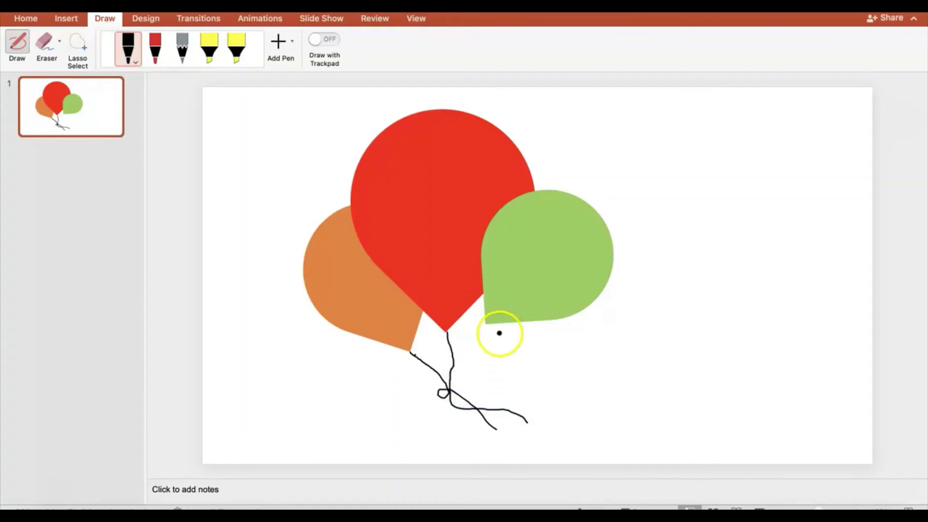
{"action": "mouse_move", "coordinate": [487, 324]}
{"action": "left_mouse_down"}
{"action": "mouse_move", "coordinate": [434, 379]}
{"action": "mouse_move", "coordinate": [483, 433]}
{"action": "left_mouse_up"}
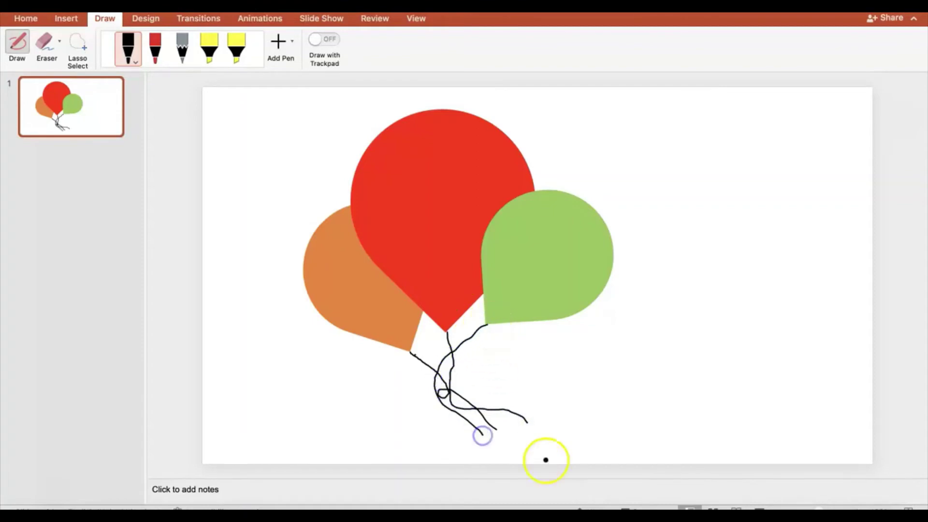
{"action": "left_click", "coordinate": [733, 507]}
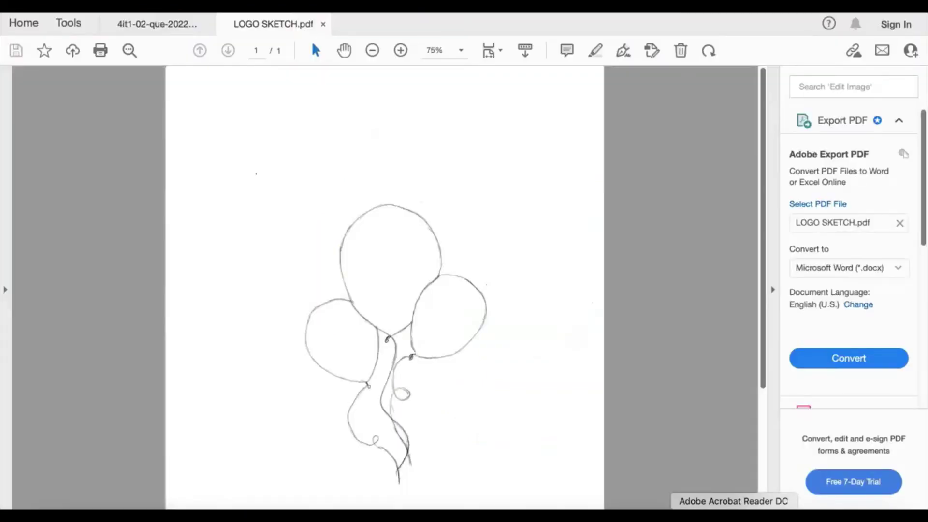
Bring the PowerPoint slide of stringed balloons back in front of the sketch
{"action": "left_click", "coordinate": [790, 513]}
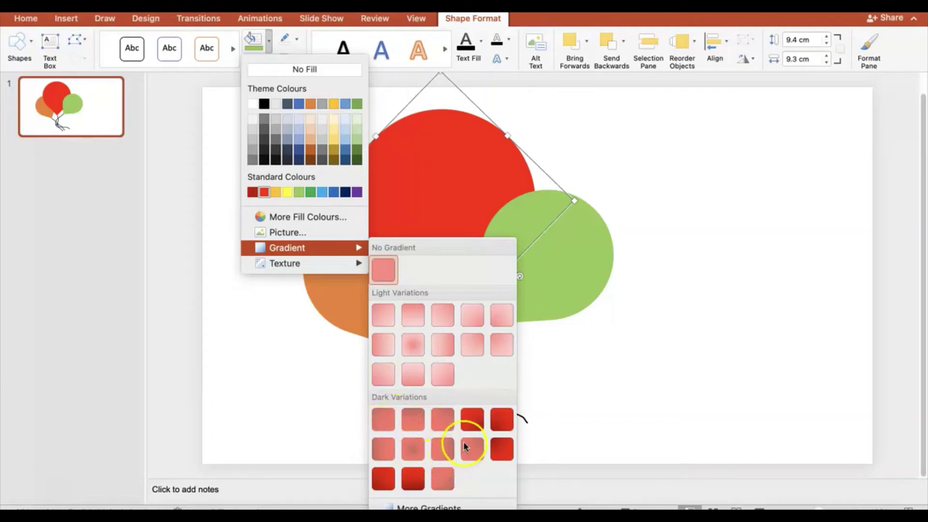
Apply a Dark Variation gradient fill to the red balloon, then reopen its gradient options
{"action": "left_click", "coordinate": [269, 41]}
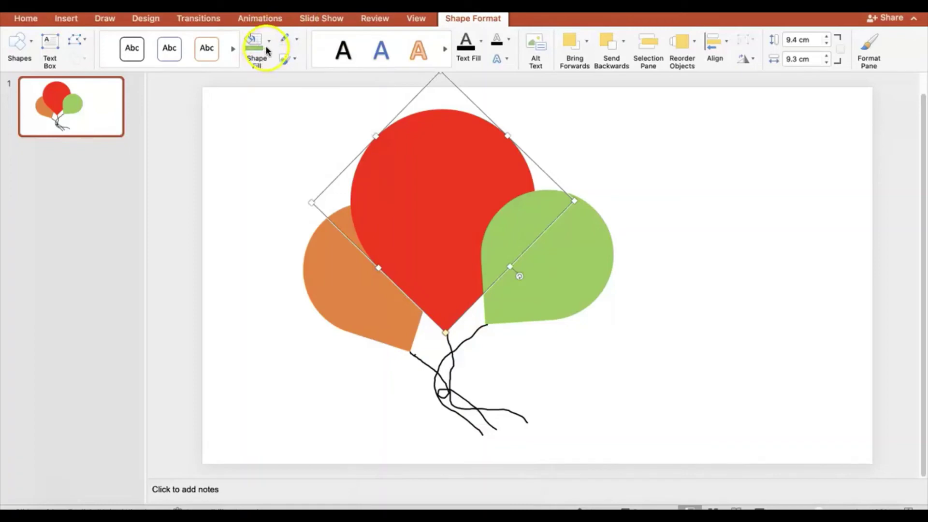
{"action": "left_click", "coordinate": [265, 47]}
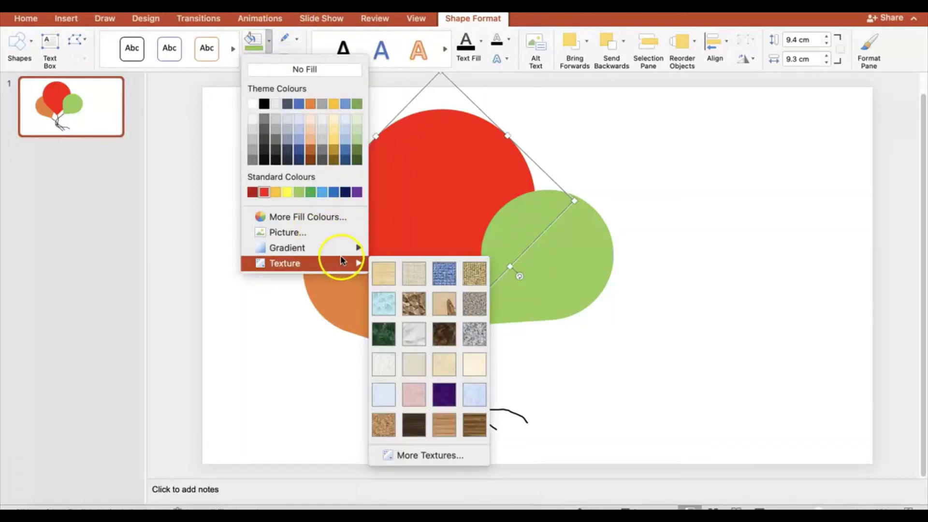
{"action": "mouse_move", "coordinate": [340, 253]}
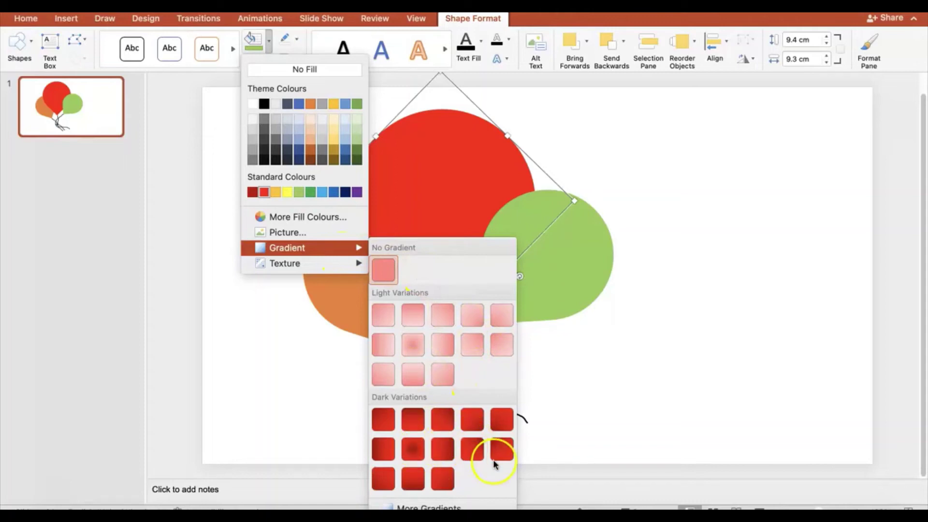
{"action": "left_click", "coordinate": [390, 480]}
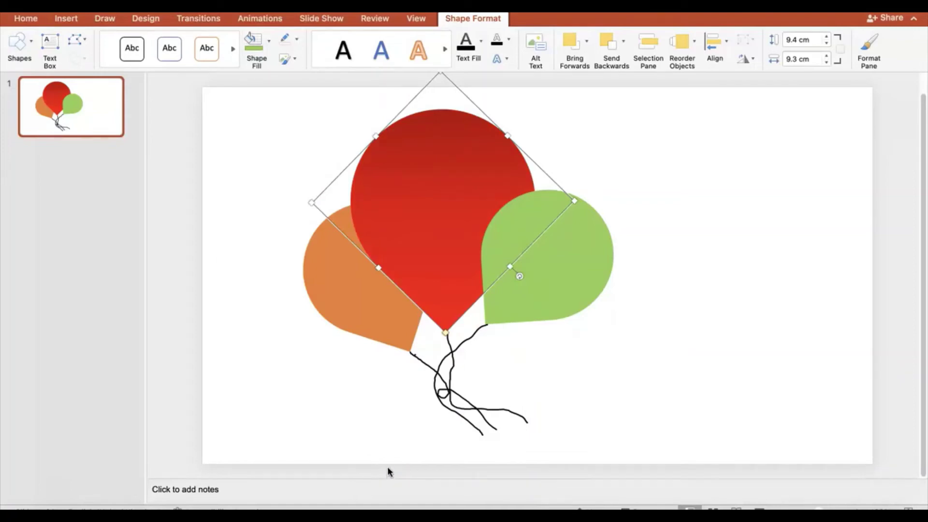
{"action": "left_click", "coordinate": [576, 278]}
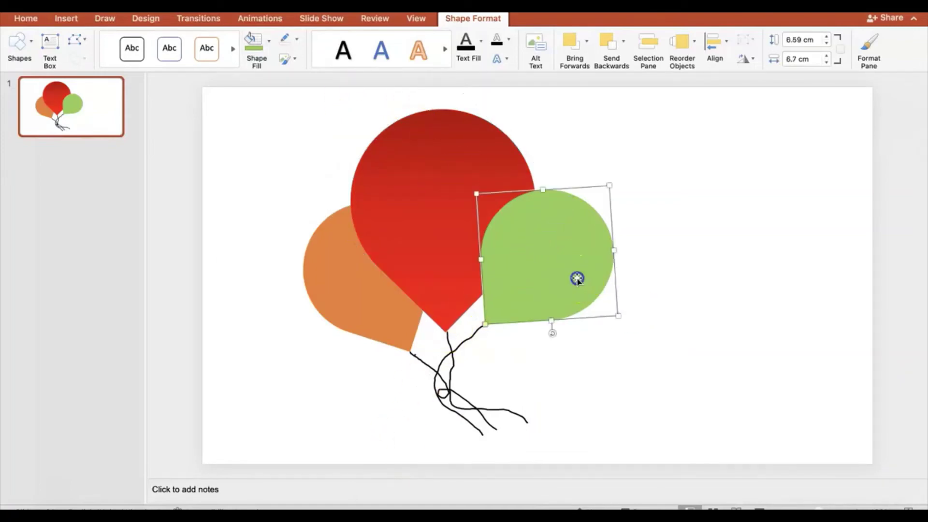
{"action": "left_click", "coordinate": [454, 212]}
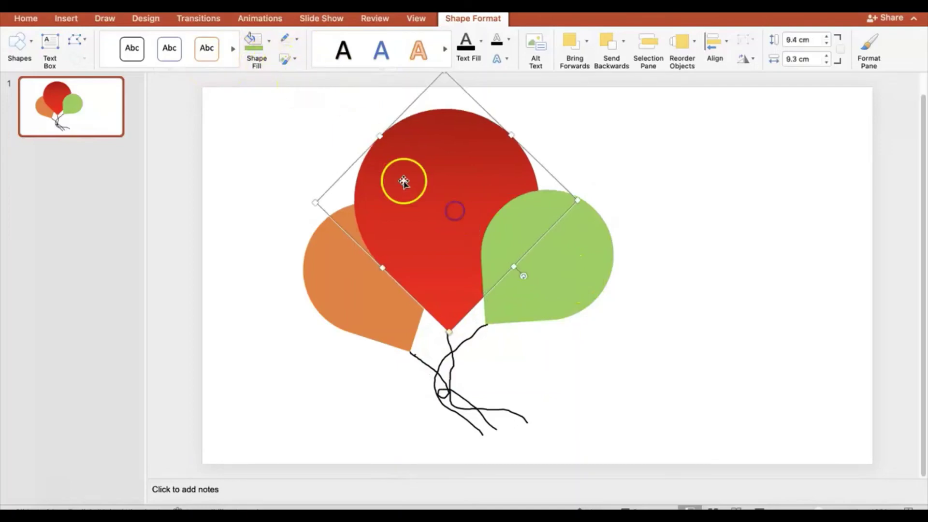
{"action": "left_click", "coordinate": [271, 45]}
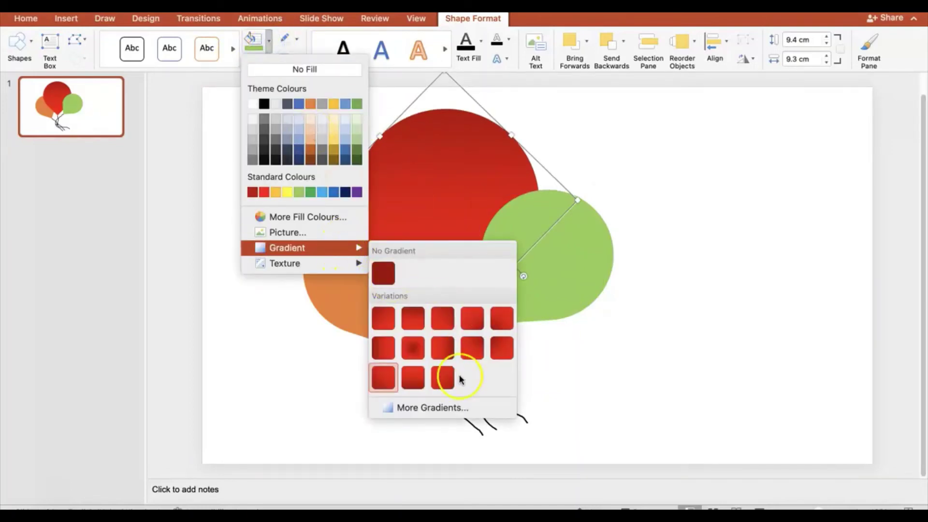
Change the red balloon's gradient type to radial in the full gradient settings
{"action": "left_click", "coordinate": [446, 407]}
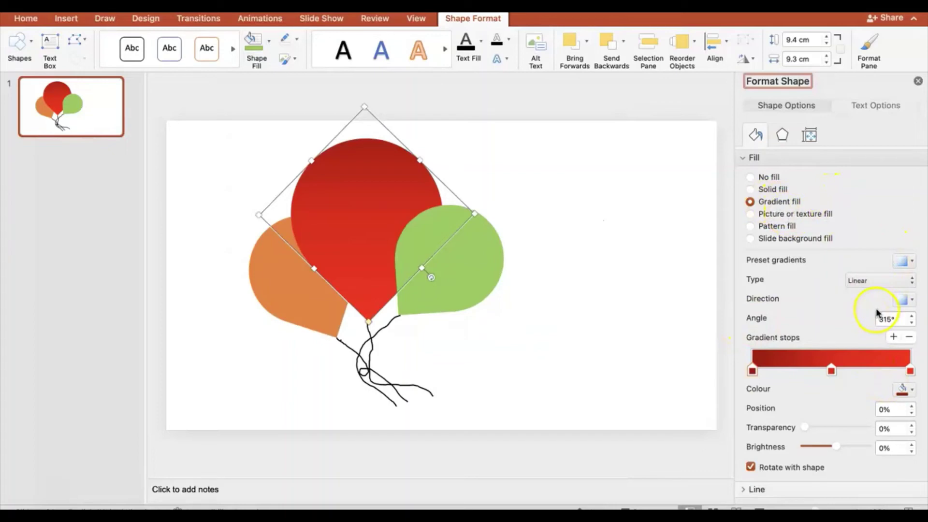
{"action": "left_click", "coordinate": [896, 280]}
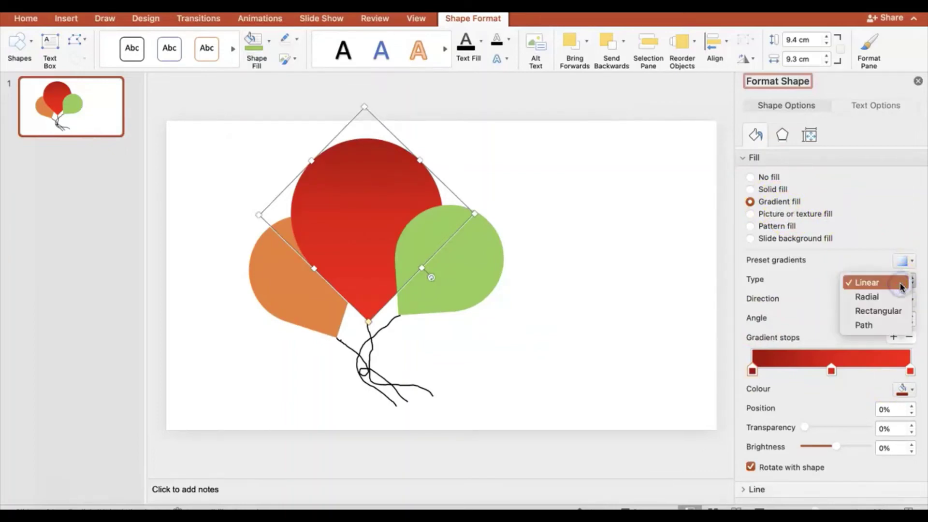
{"action": "left_click", "coordinate": [877, 300]}
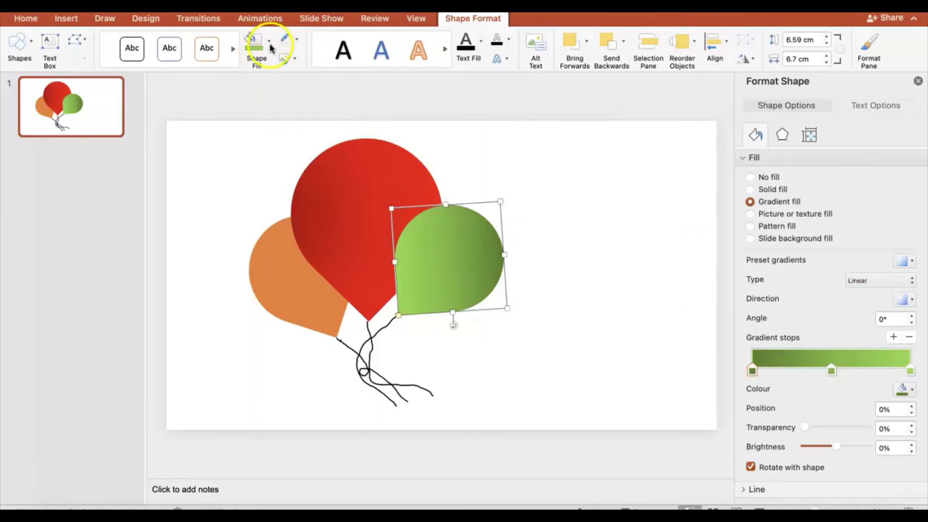
Leave the green balloon's fill as is, and give the orange balloon a dark orange gradient
{"action": "left_click", "coordinate": [270, 46]}
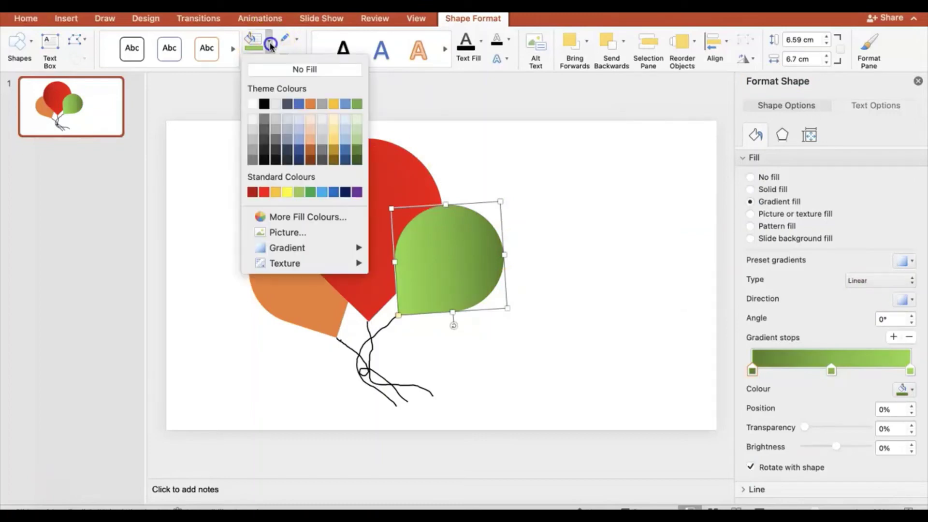
{"action": "mouse_move", "coordinate": [330, 247]}
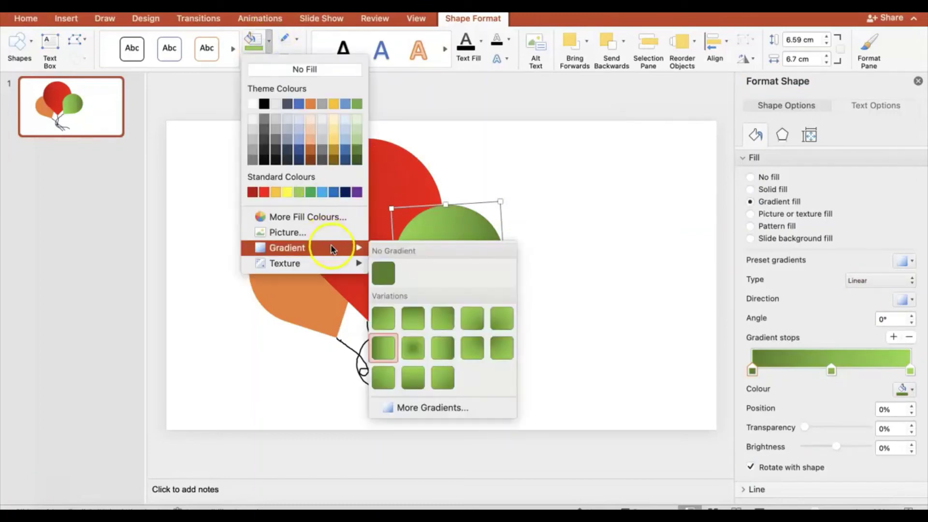
{"action": "left_click", "coordinate": [576, 230]}
{"action": "left_click", "coordinate": [300, 296]}
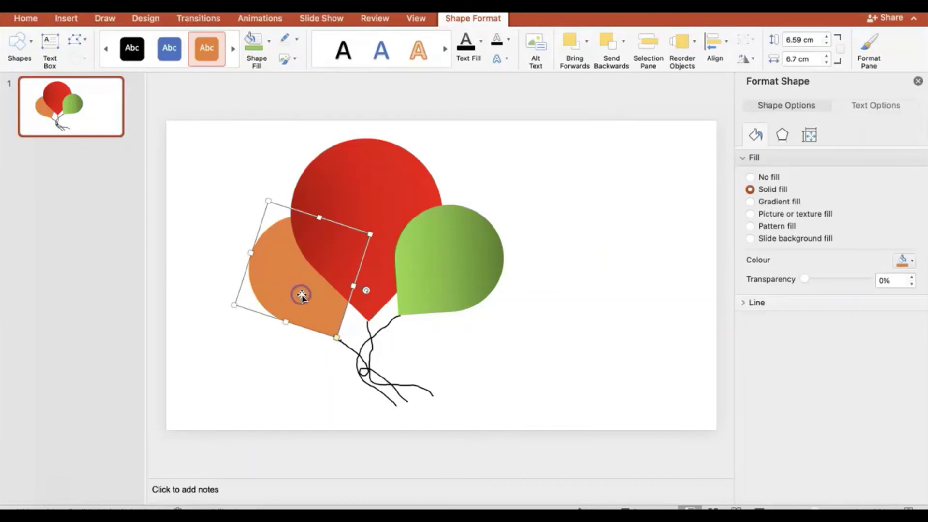
{"action": "left_click", "coordinate": [269, 40]}
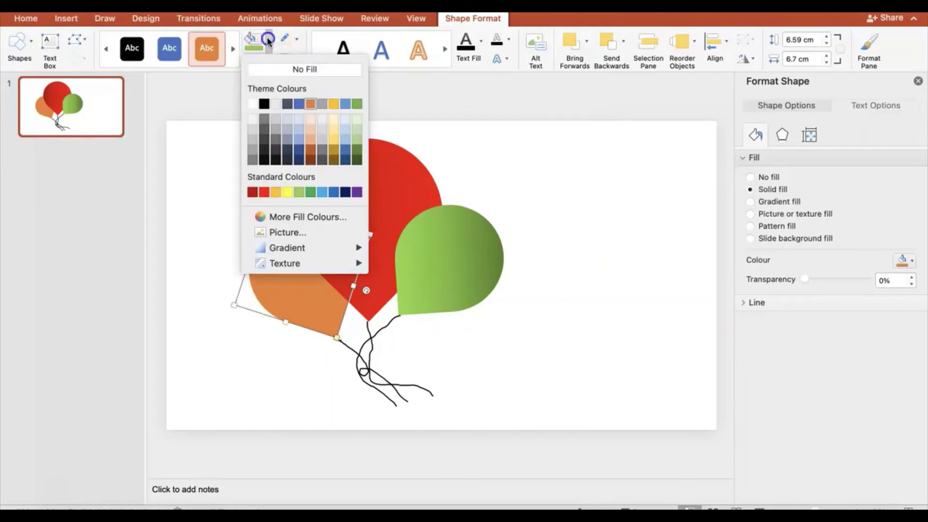
{"action": "mouse_move", "coordinate": [323, 249]}
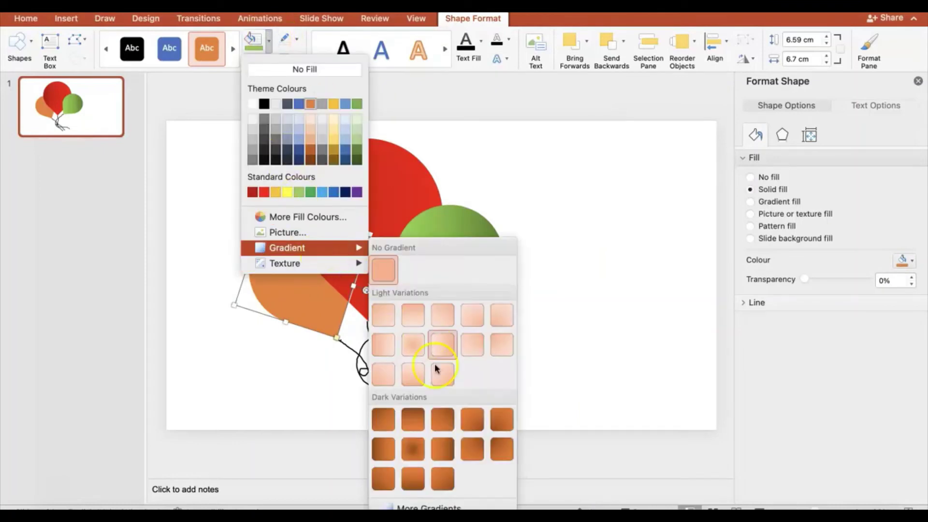
{"action": "left_click", "coordinate": [383, 447]}
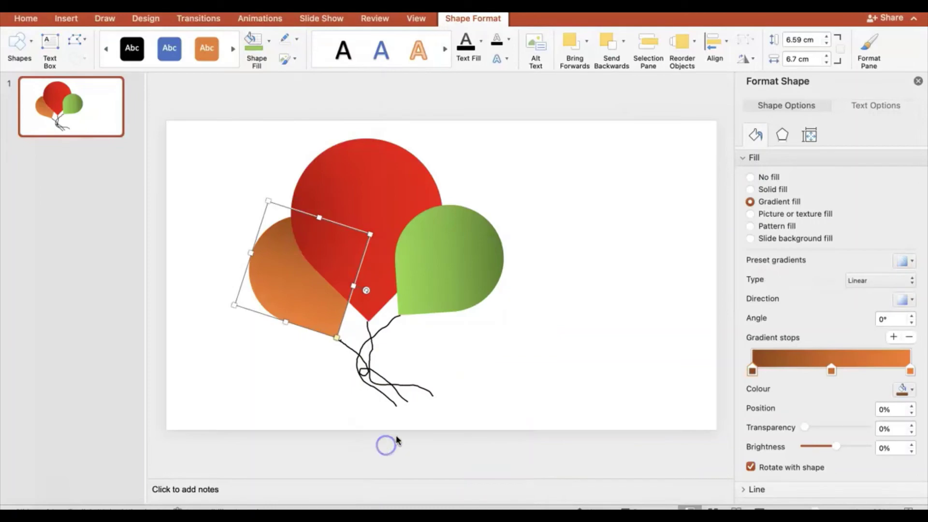
{"action": "left_click", "coordinate": [547, 366]}
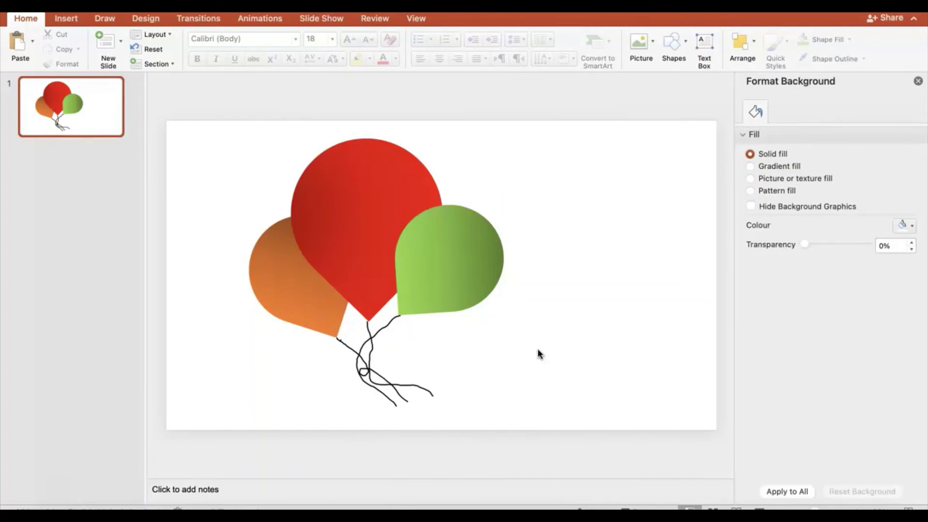
{"action": "left_click", "coordinate": [547, 392]}
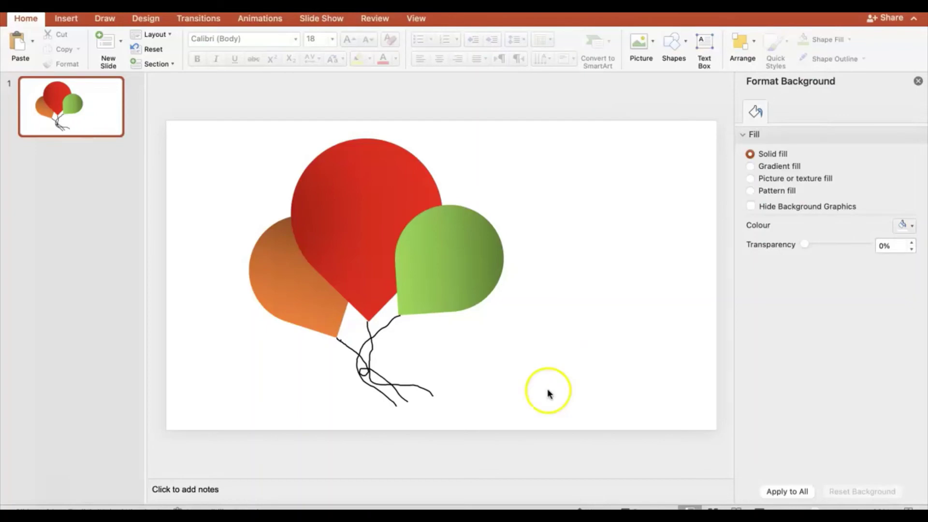
{"action": "left_click", "coordinate": [733, 513]}
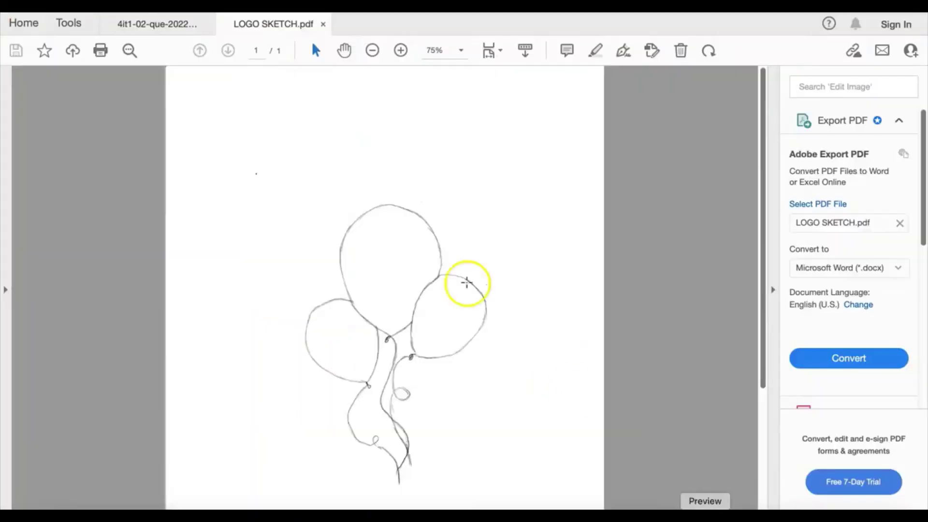
{"action": "left_click", "coordinate": [164, 30]}
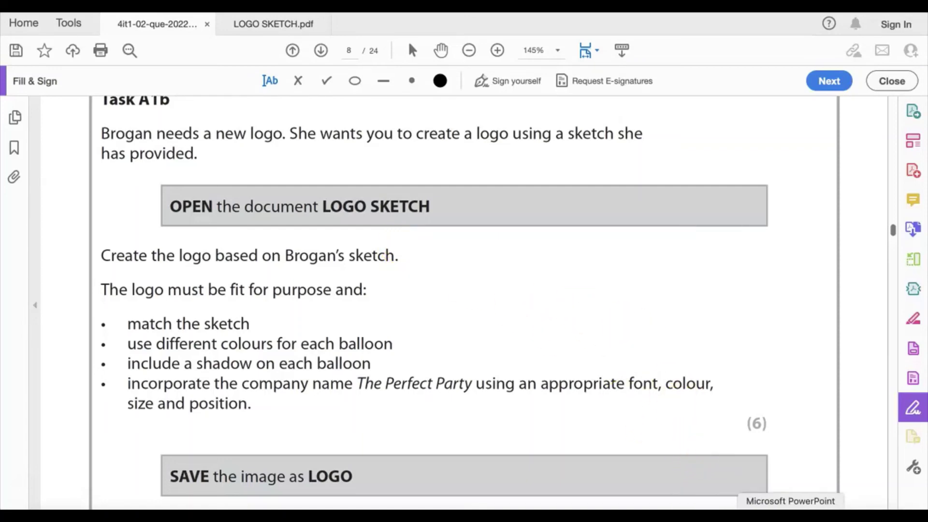
{"action": "left_click", "coordinate": [790, 515]}
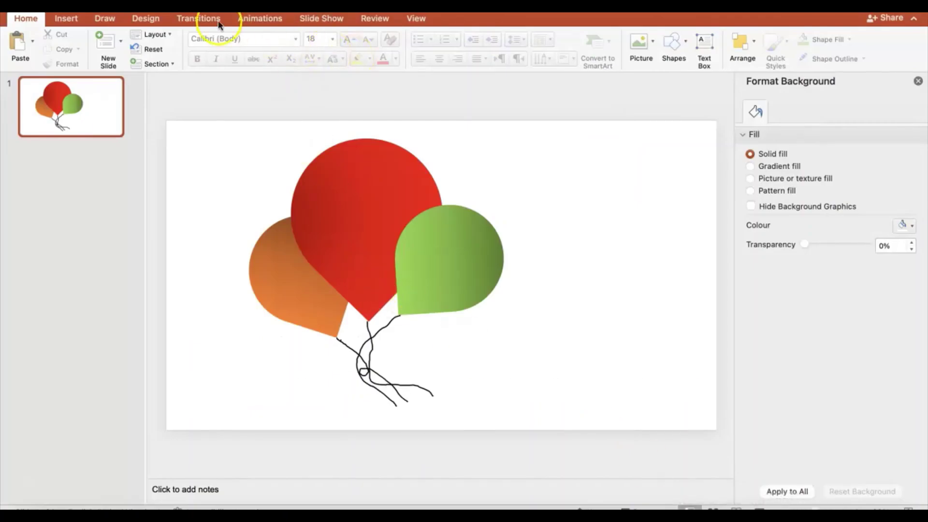
Insert plain black WordArt reading 'The Perfect Party' and place it across the middle of the balloons
{"action": "left_click", "coordinate": [59, 18]}
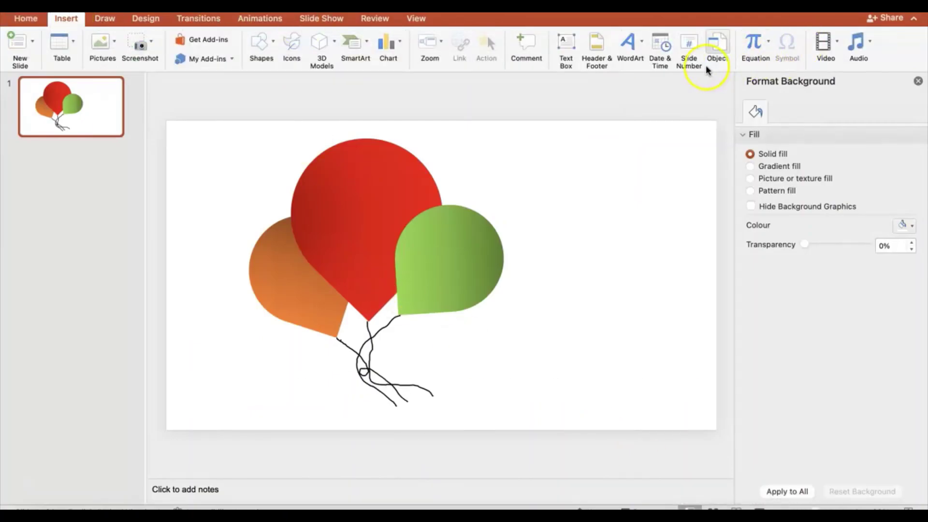
{"action": "left_click", "coordinate": [631, 42]}
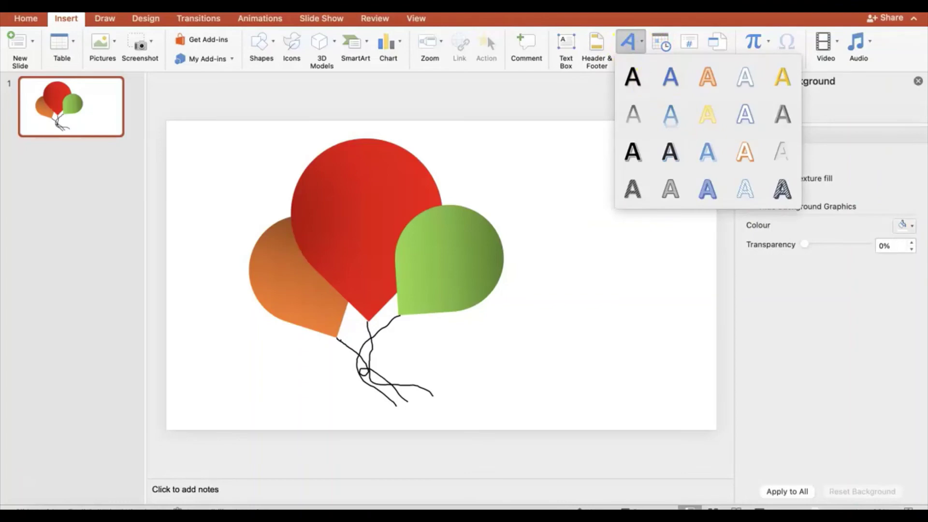
{"action": "left_click", "coordinate": [641, 86]}
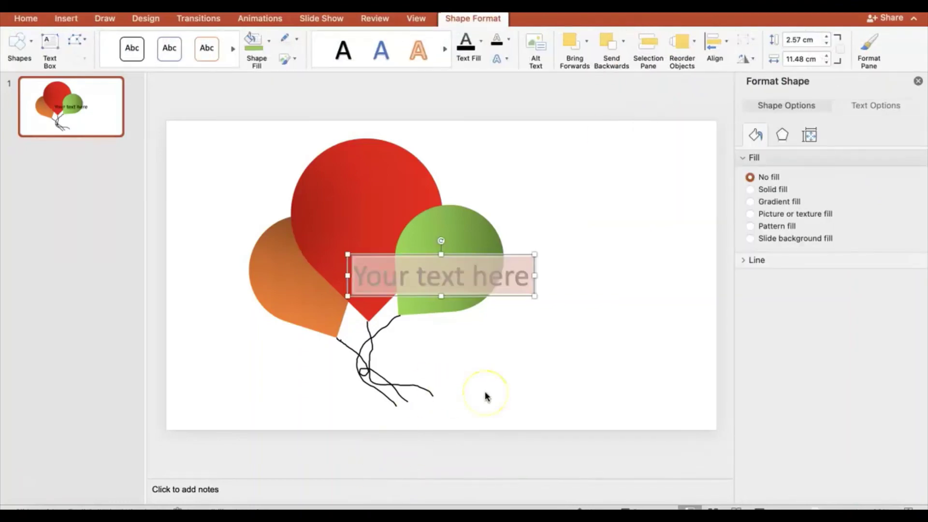
{"action": "type", "text": "The P"}
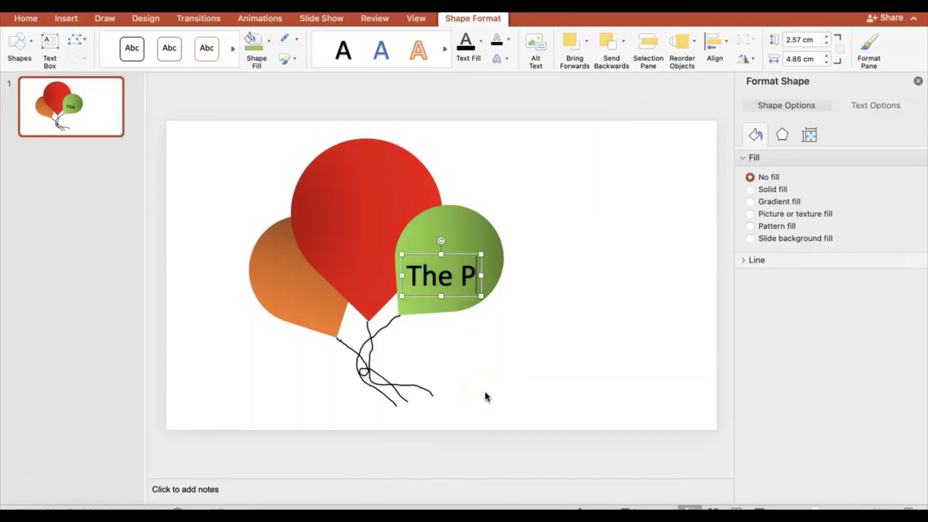
{"action": "type", "text": "erfect Party"}
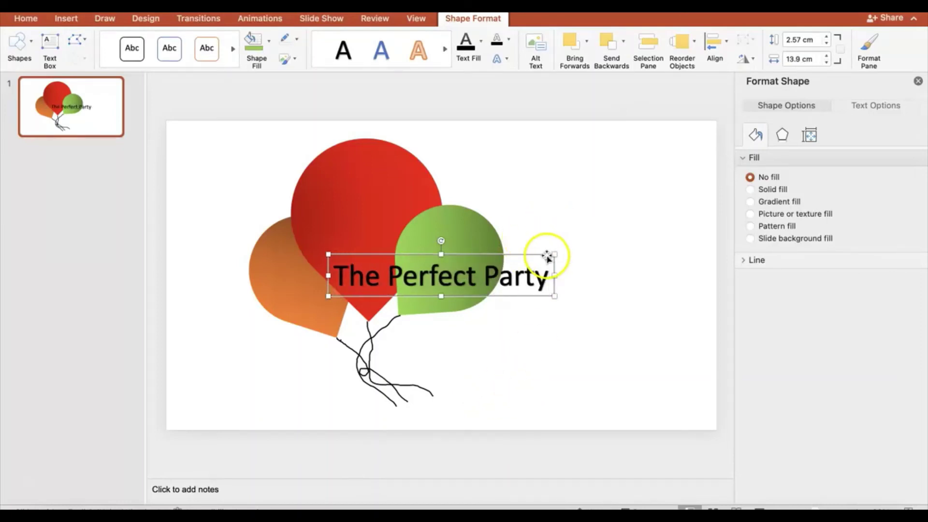
{"action": "left_click_drag", "start_coordinate": [536, 259], "coordinate": [473, 244]}
{"action": "left_click", "coordinate": [578, 271]}
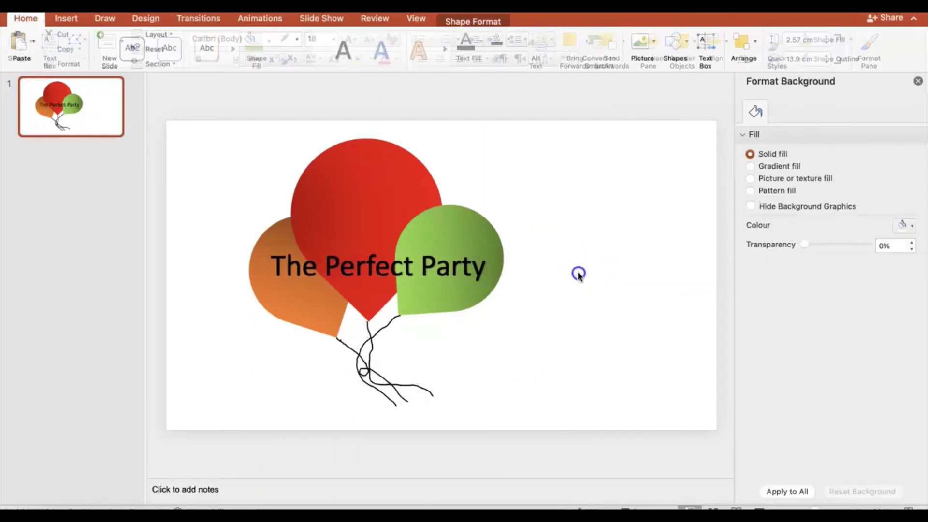
{"action": "left_click", "coordinate": [734, 505]}
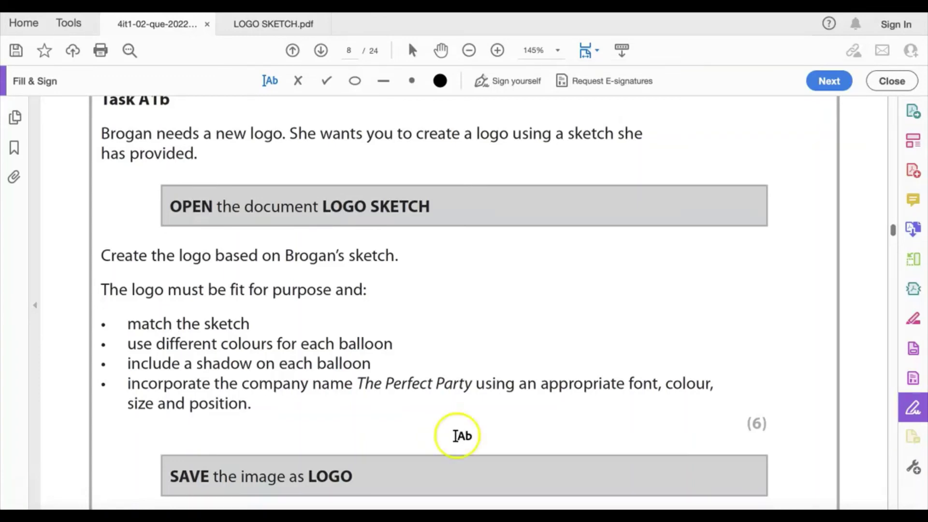
{"action": "left_click", "coordinate": [790, 508]}
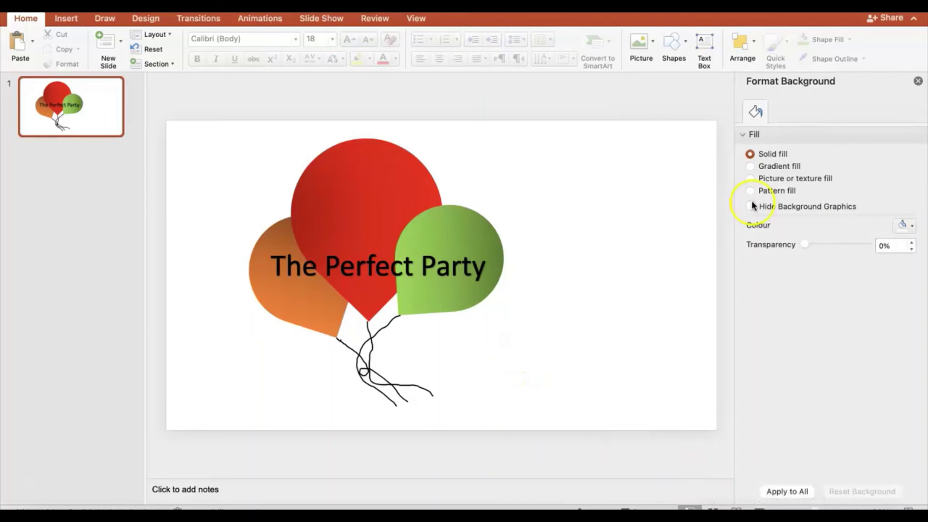
Close the Format Background pane, then group all three balloons, their strings and the title into one object
{"action": "left_click", "coordinate": [918, 82]}
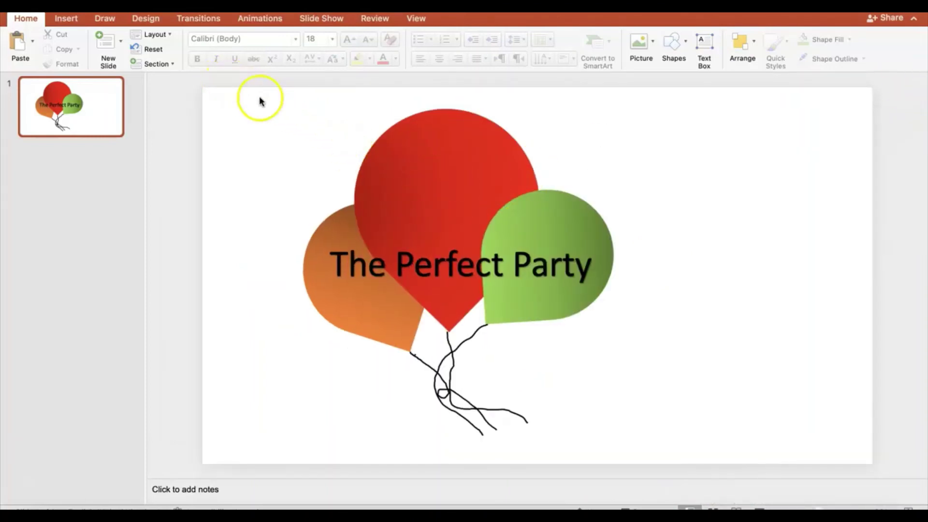
{"action": "left_click_drag", "start_coordinate": [257, 87], "coordinate": [708, 463]}
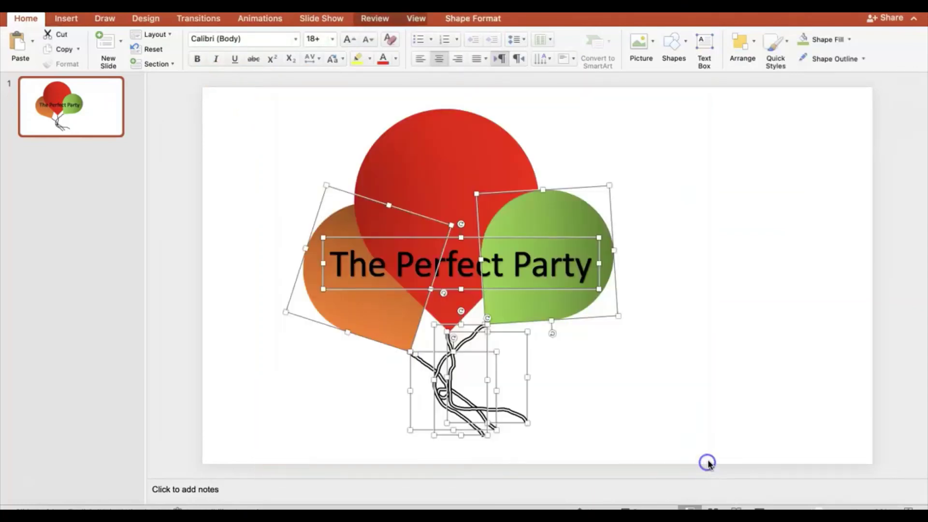
{"action": "right_click", "coordinate": [564, 301]}
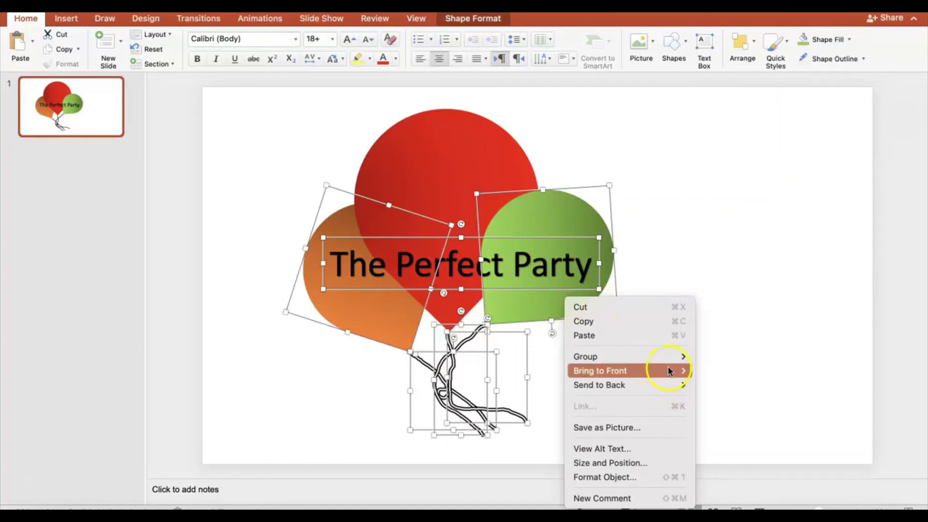
{"action": "mouse_move", "coordinate": [671, 359]}
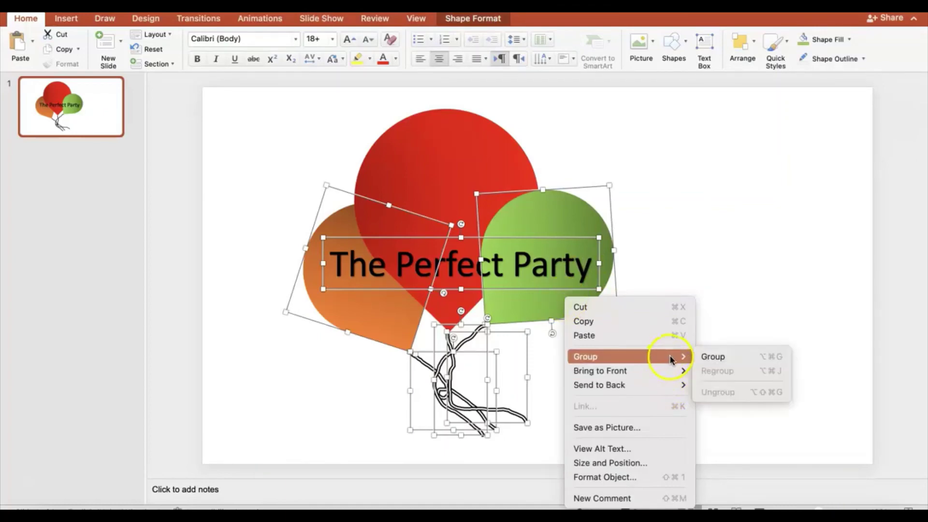
{"action": "left_click", "coordinate": [714, 356]}
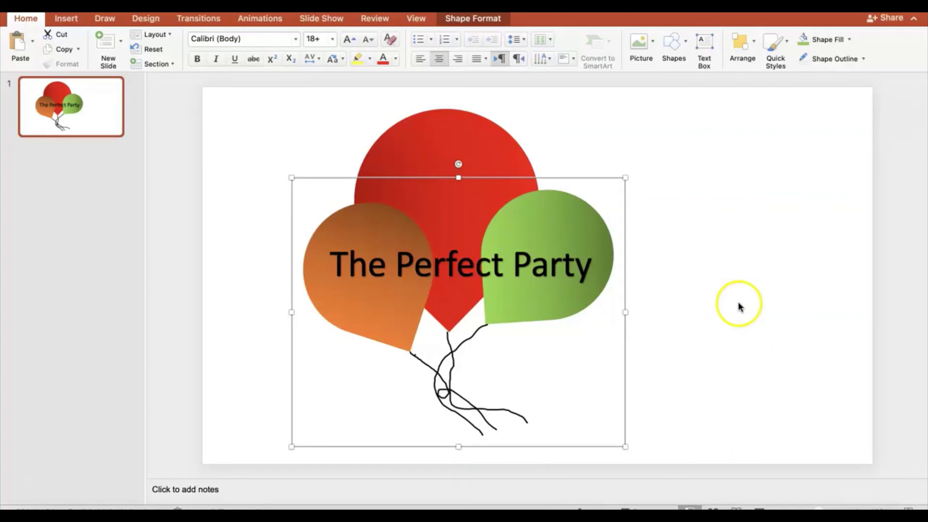
{"action": "left_click", "coordinate": [472, 131]}
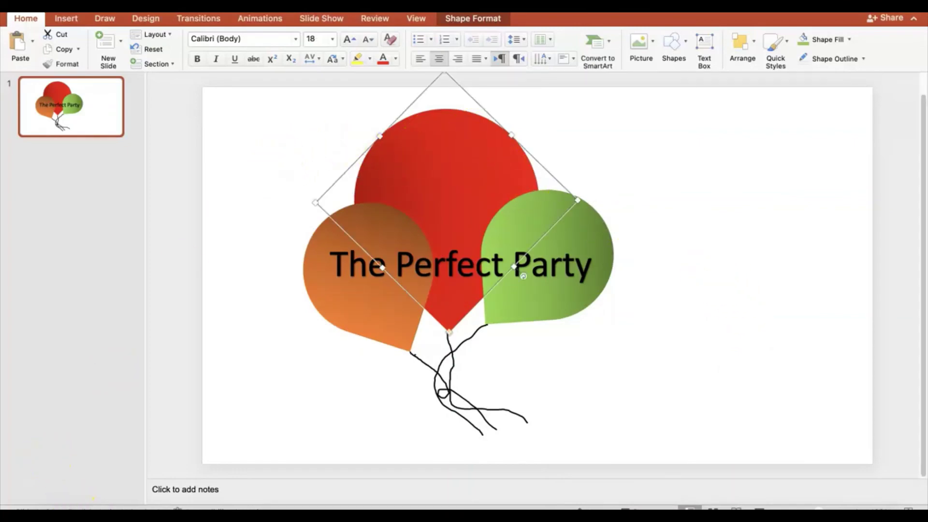
{"action": "left_click", "coordinate": [41, 490]}
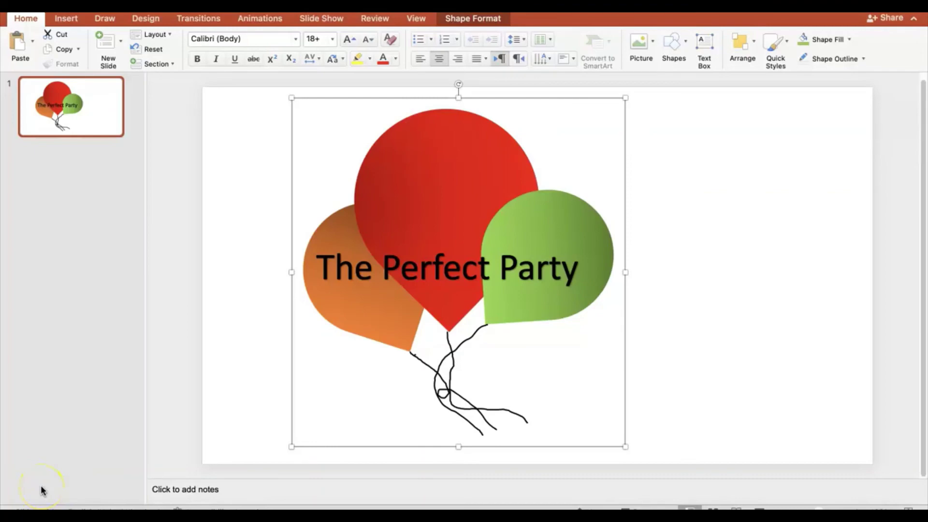
Reselect the grouped balloon logo on the slide
{"action": "right_click", "coordinate": [570, 329]}
{"action": "left_click", "coordinate": [488, 348]}
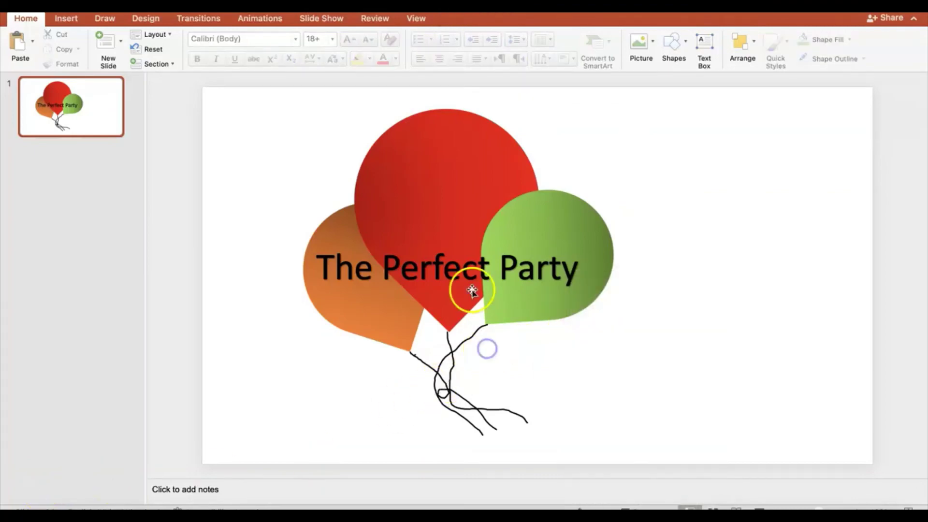
{"action": "left_click", "coordinate": [470, 253]}
{"action": "left_click", "coordinate": [604, 161]}
{"action": "left_click", "coordinate": [520, 128]}
{"action": "left_click", "coordinate": [482, 142]}
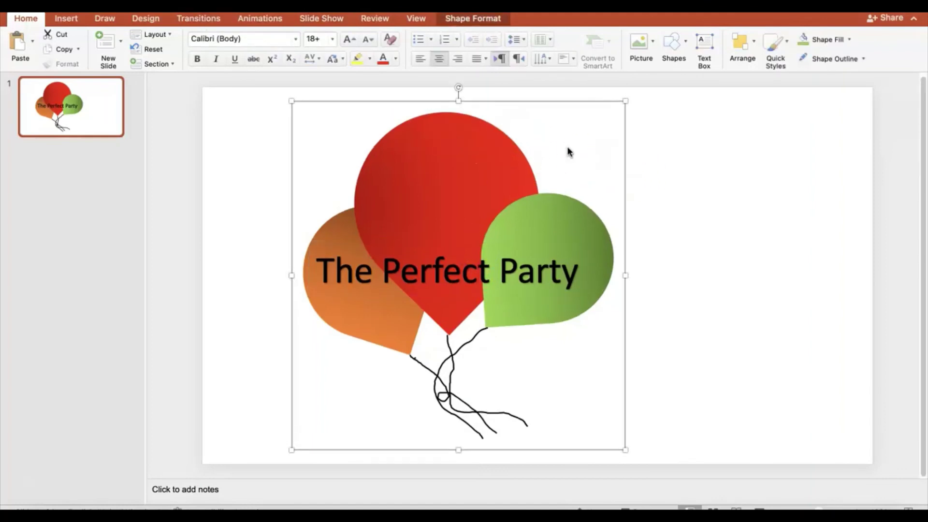
{"action": "right_click", "coordinate": [568, 151]}
{"action": "left_click", "coordinate": [431, 144]}
{"action": "left_click", "coordinate": [433, 144]}
Start saving the logo group as a PNG picture, then check the required file name in the task PDF
{"action": "right_click", "coordinate": [432, 144]}
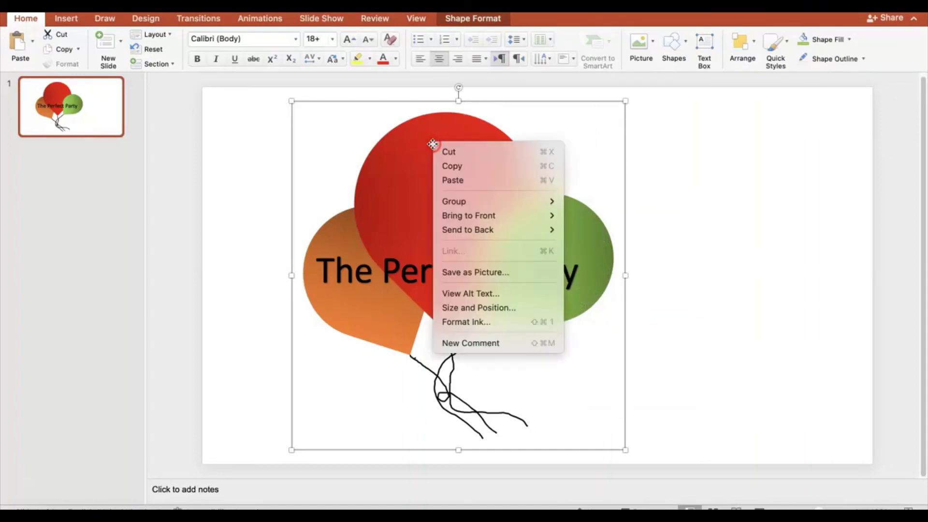
{"action": "left_click", "coordinate": [513, 272]}
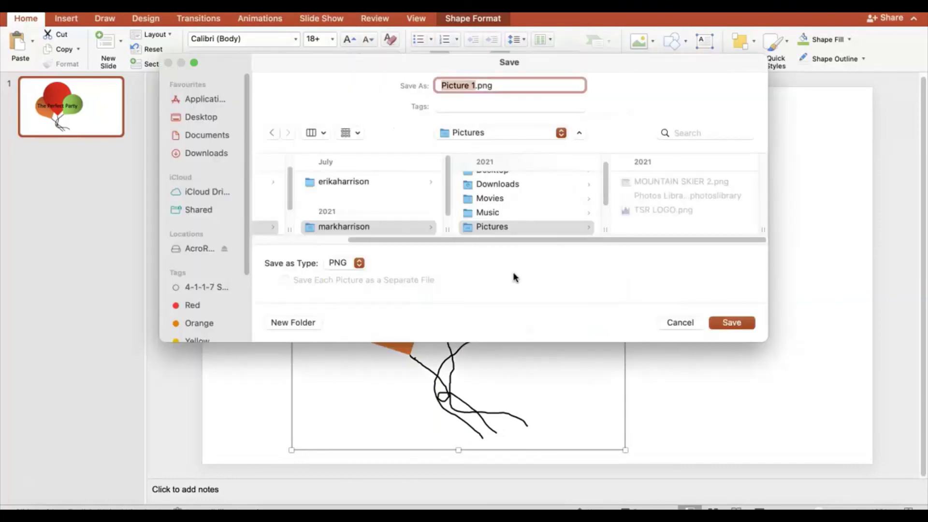
{"action": "left_click", "coordinate": [511, 266]}
{"action": "key", "text": "super+Tab"}
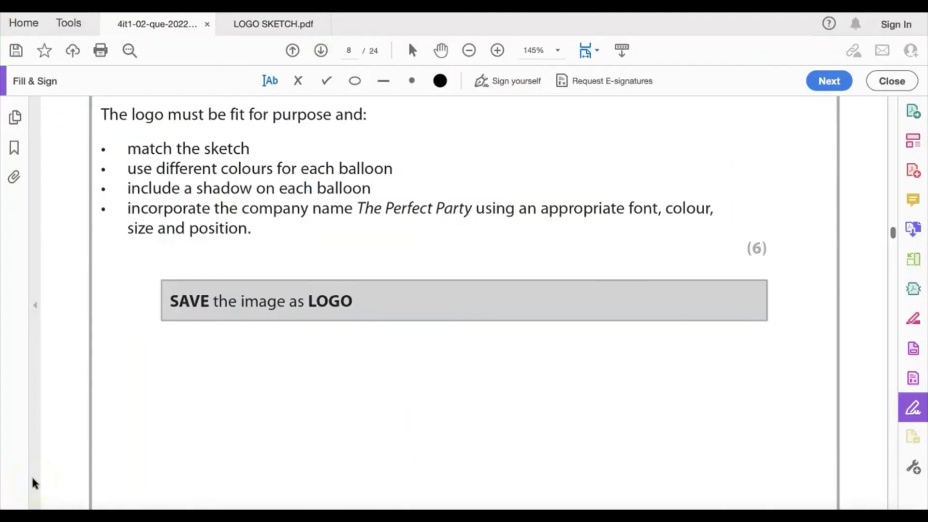